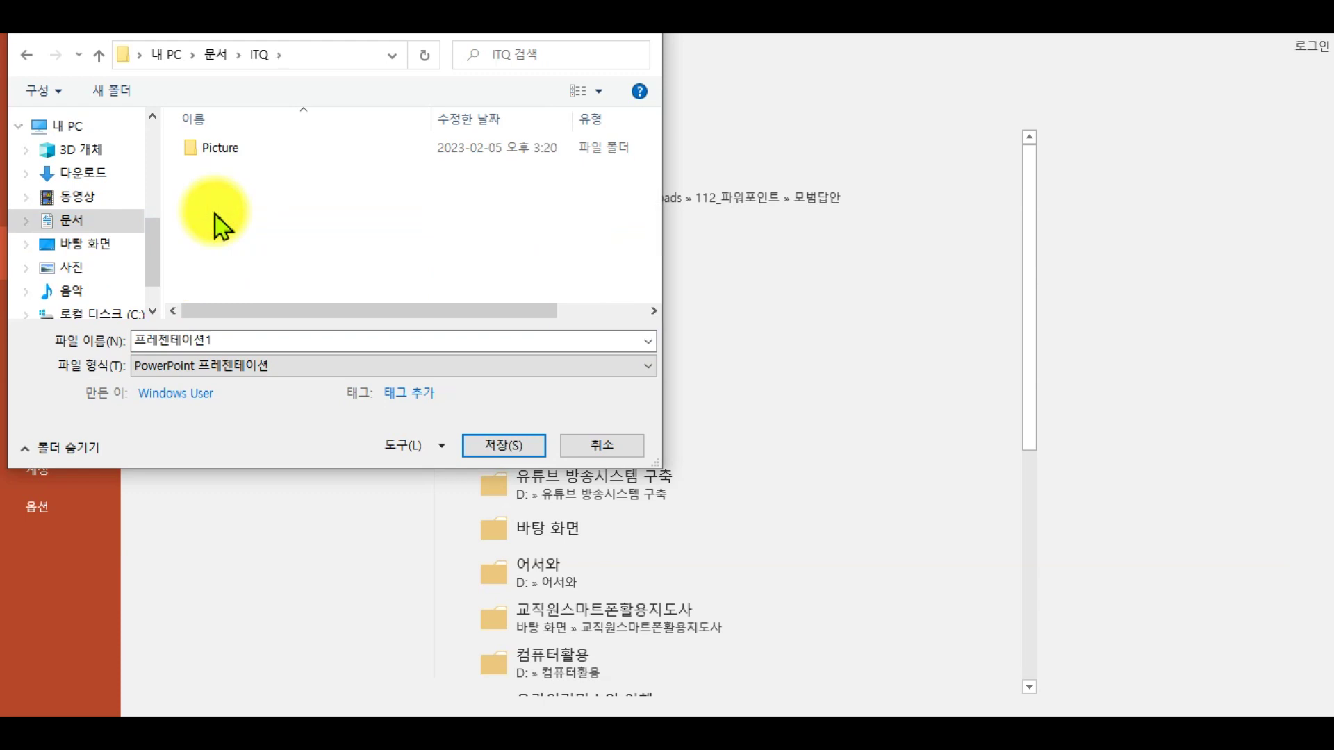
- Mark the ITQ folder path and the File name box in the Save As dialog
{"action": "key", "text": "ctrl+2"}
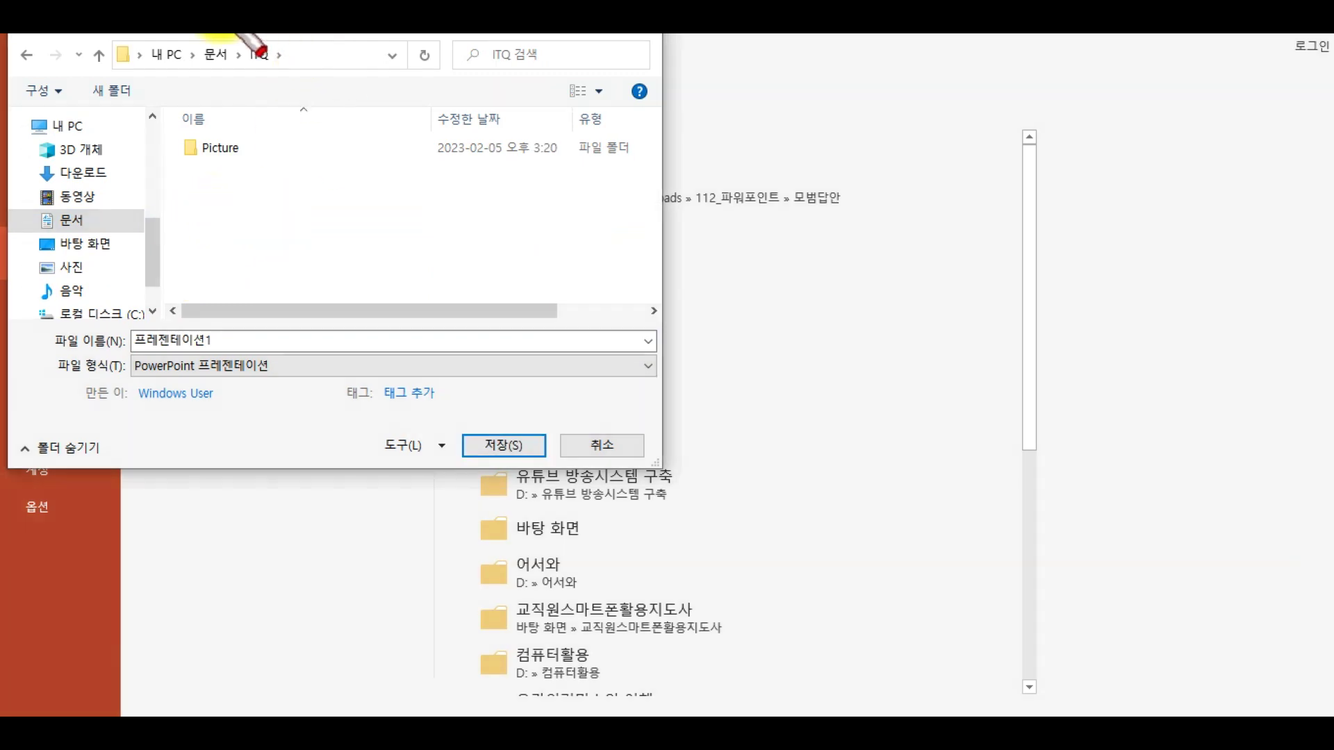
{"action": "mouse_move", "coordinate": [237, 40]}
{"action": "left_mouse_down"}
{"action": "mouse_move", "coordinate": [271, 67]}
{"action": "mouse_move", "coordinate": [301, 51]}
{"action": "mouse_move", "coordinate": [277, 50]}
{"action": "mouse_move", "coordinate": [281, 70]}
{"action": "left_mouse_up"}
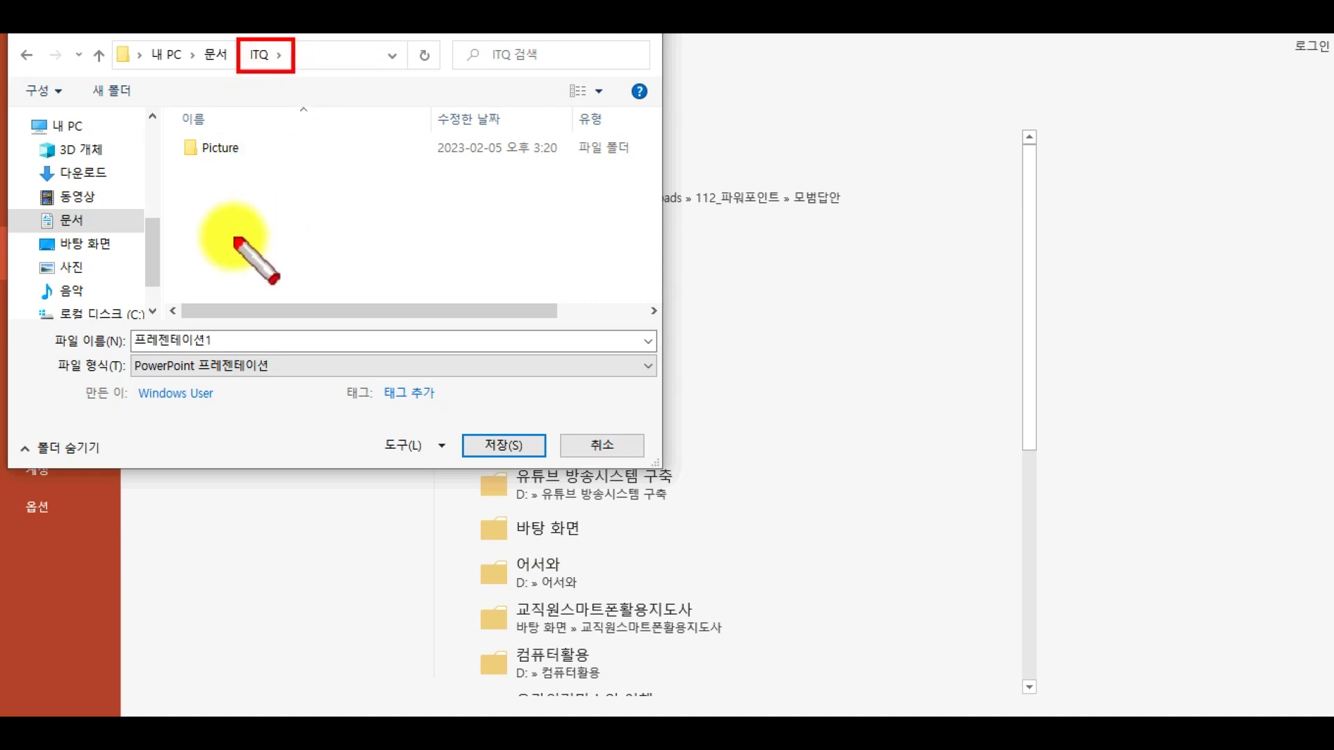
{"action": "mouse_move", "coordinate": [53, 321]}
{"action": "left_mouse_down"}
{"action": "mouse_move", "coordinate": [375, 326]}
{"action": "mouse_move", "coordinate": [491, 352]}
{"action": "mouse_move", "coordinate": [477, 361]}
{"action": "left_mouse_up"}
{"action": "left_click_drag", "start_coordinate": [132, 329], "coordinate": [235, 358]}
{"action": "key", "text": "Escape"}
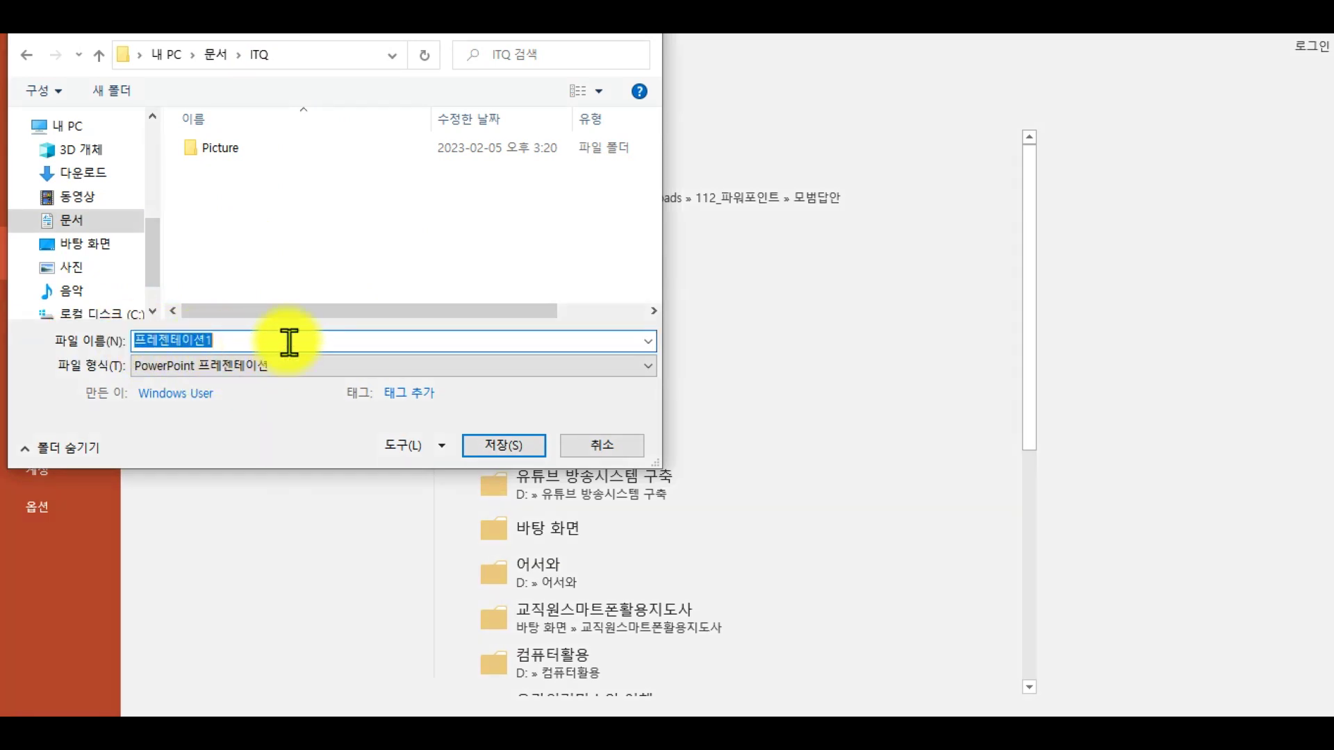
- Replace the default file name with the exam ID-name and save into the ITQ folder
{"action": "key", "text": "BackSpace"}
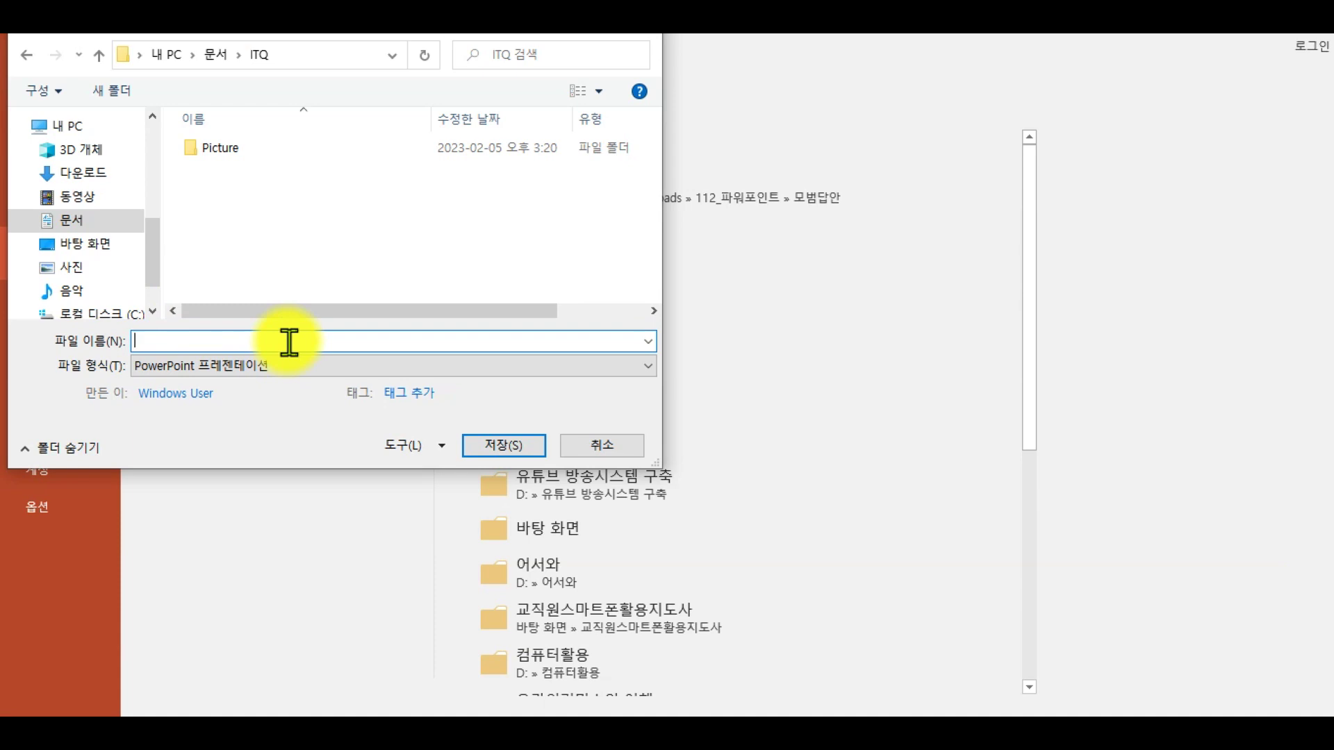
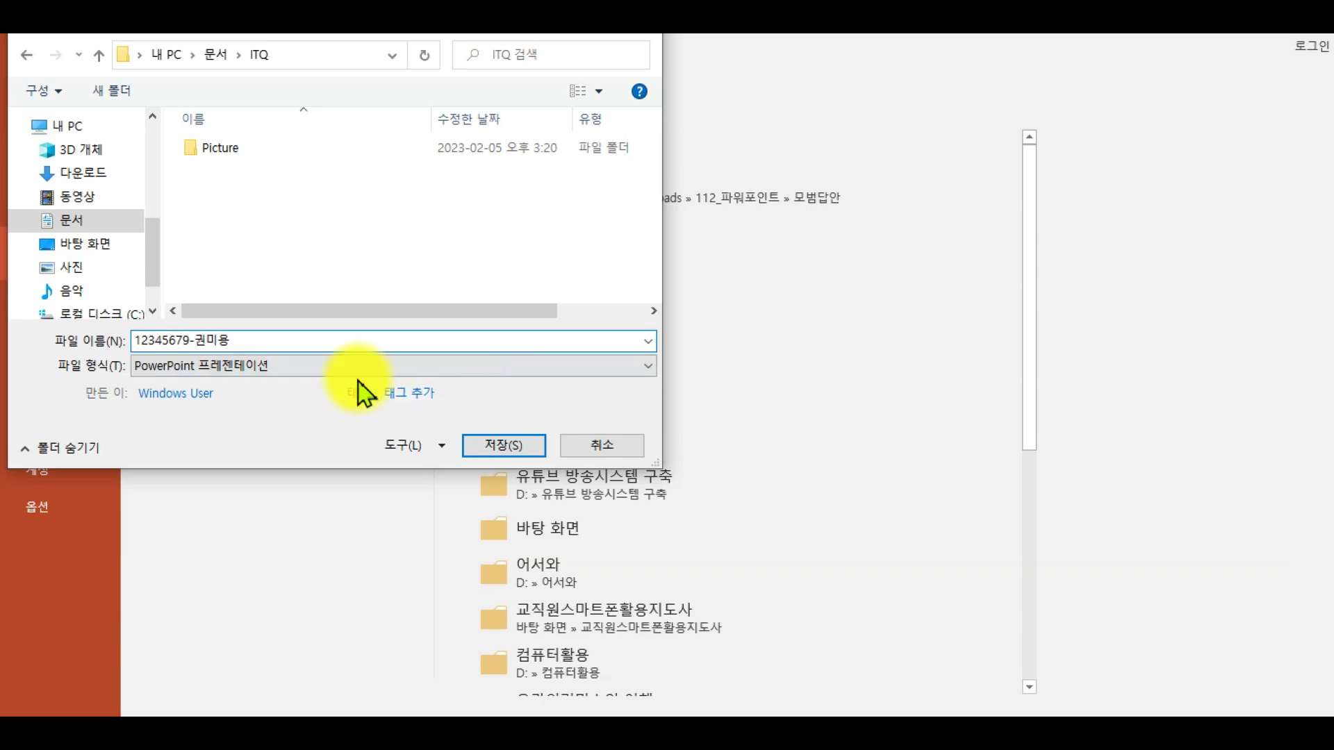
{"action": "left_click", "coordinate": [507, 445]}
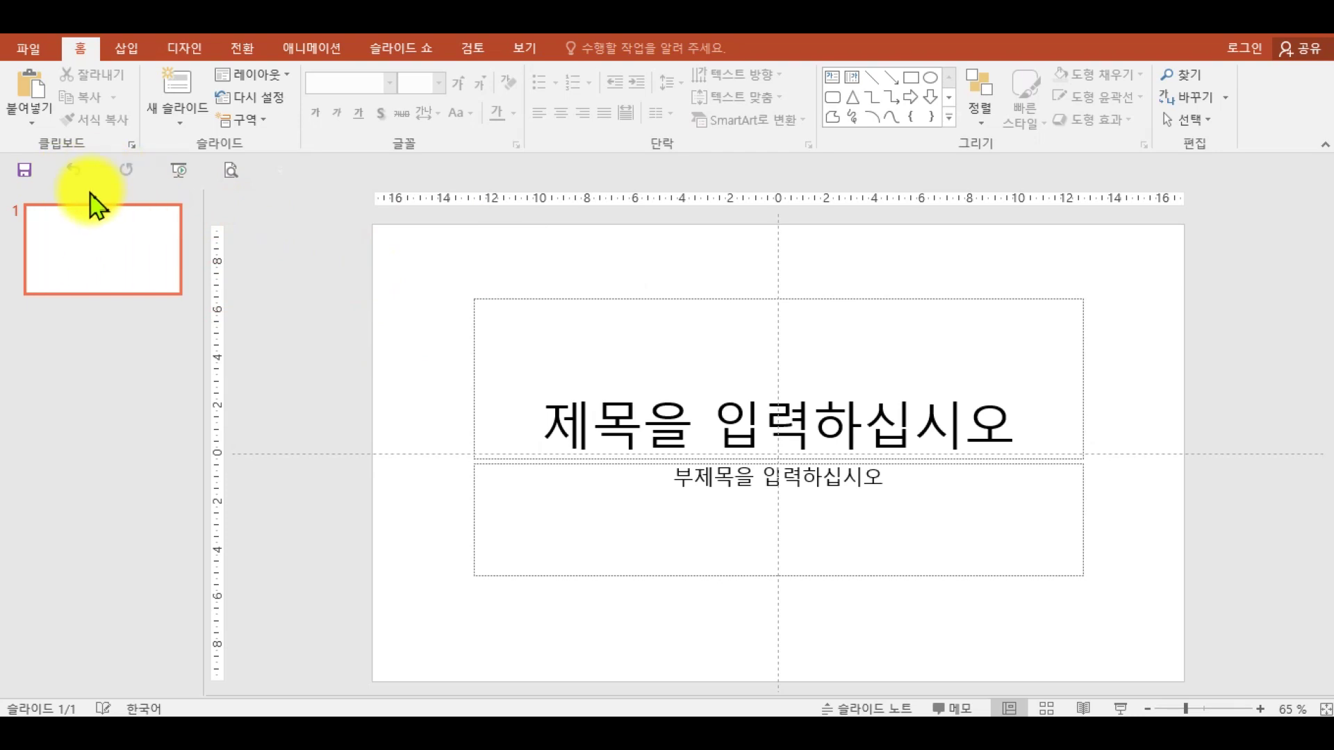
{"action": "left_click_drag", "start_coordinate": [5, 154], "coordinate": [41, 190]}
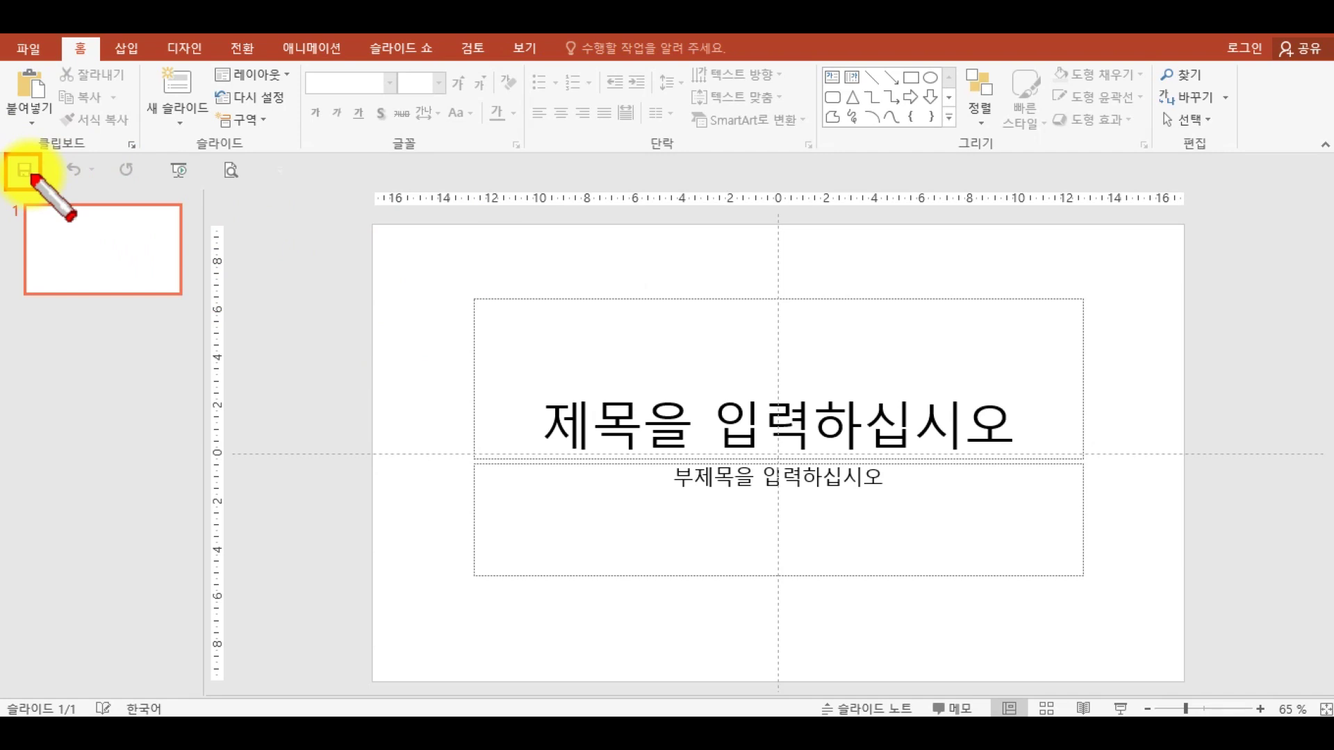
{"action": "key", "text": "Escape"}
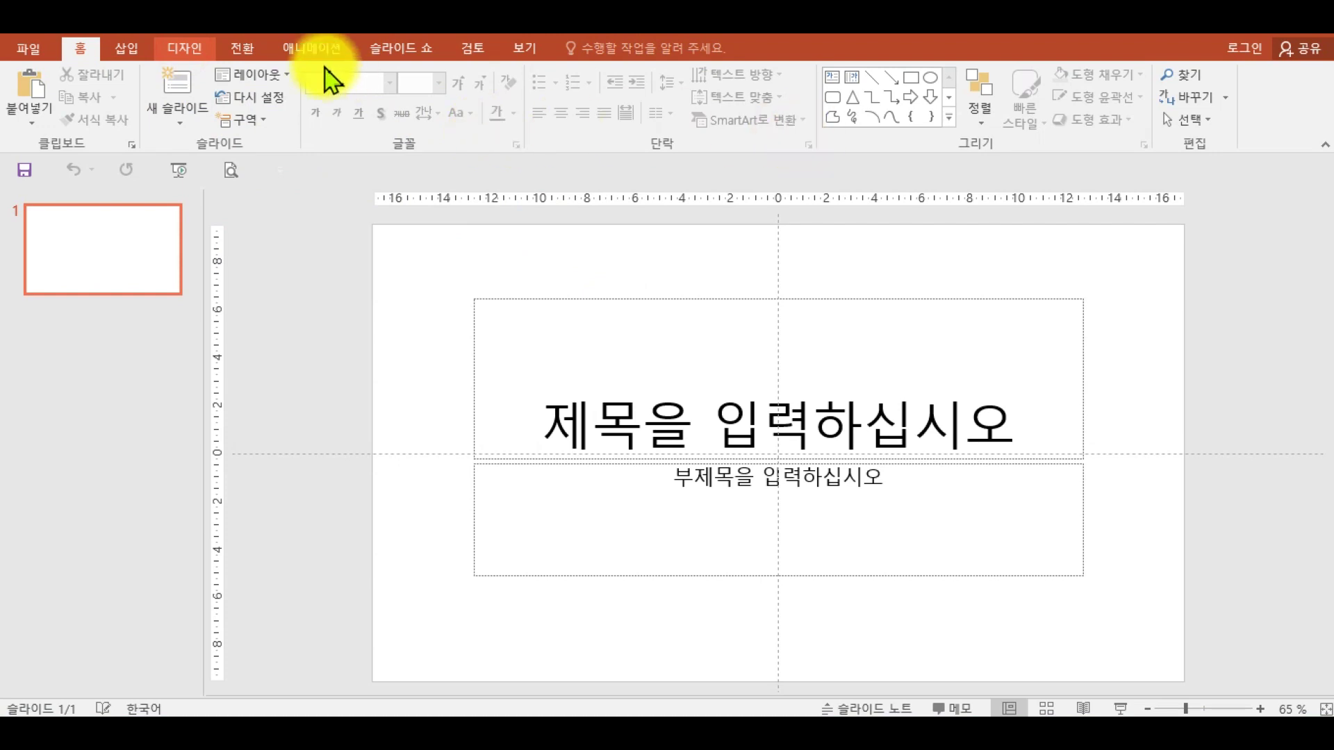
- Open the Custom Slide Size settings from the Design tab's Slide Size menu
{"action": "left_click", "coordinate": [207, 50]}
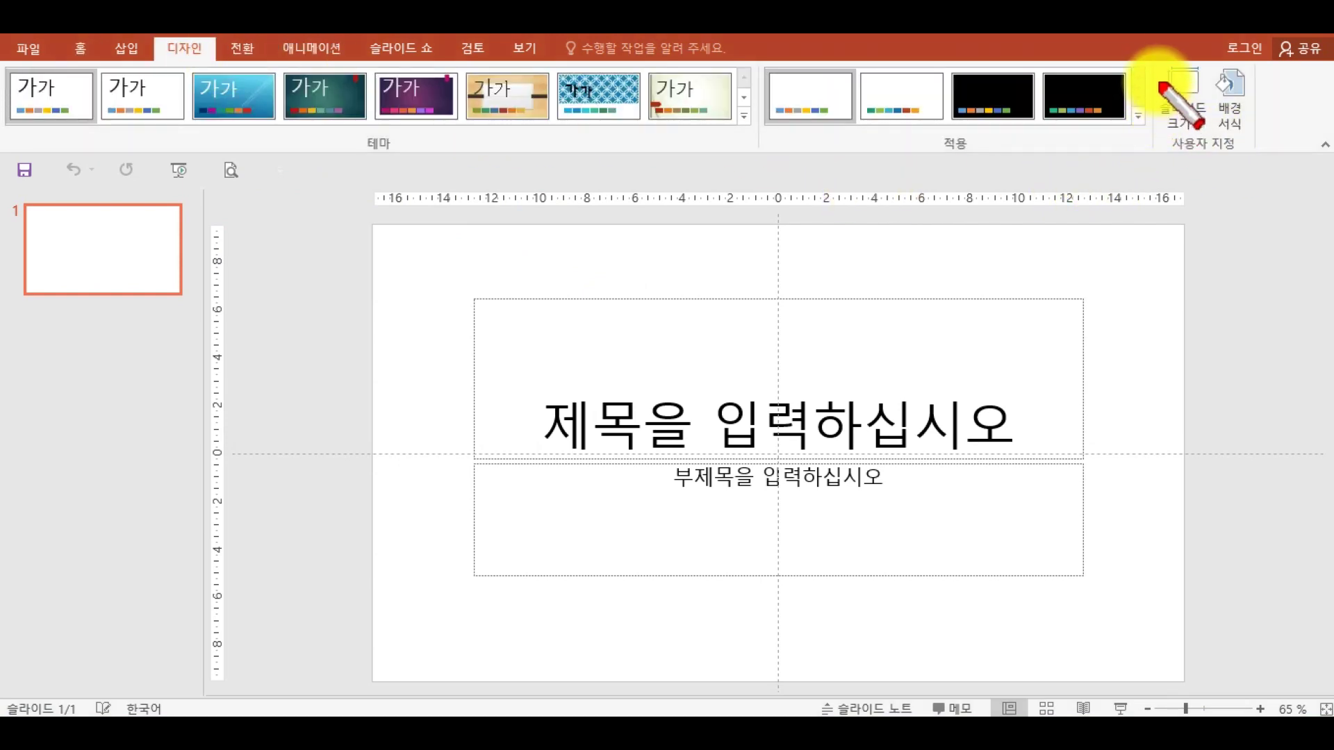
{"action": "left_click_drag", "start_coordinate": [1148, 57], "coordinate": [1210, 137]}
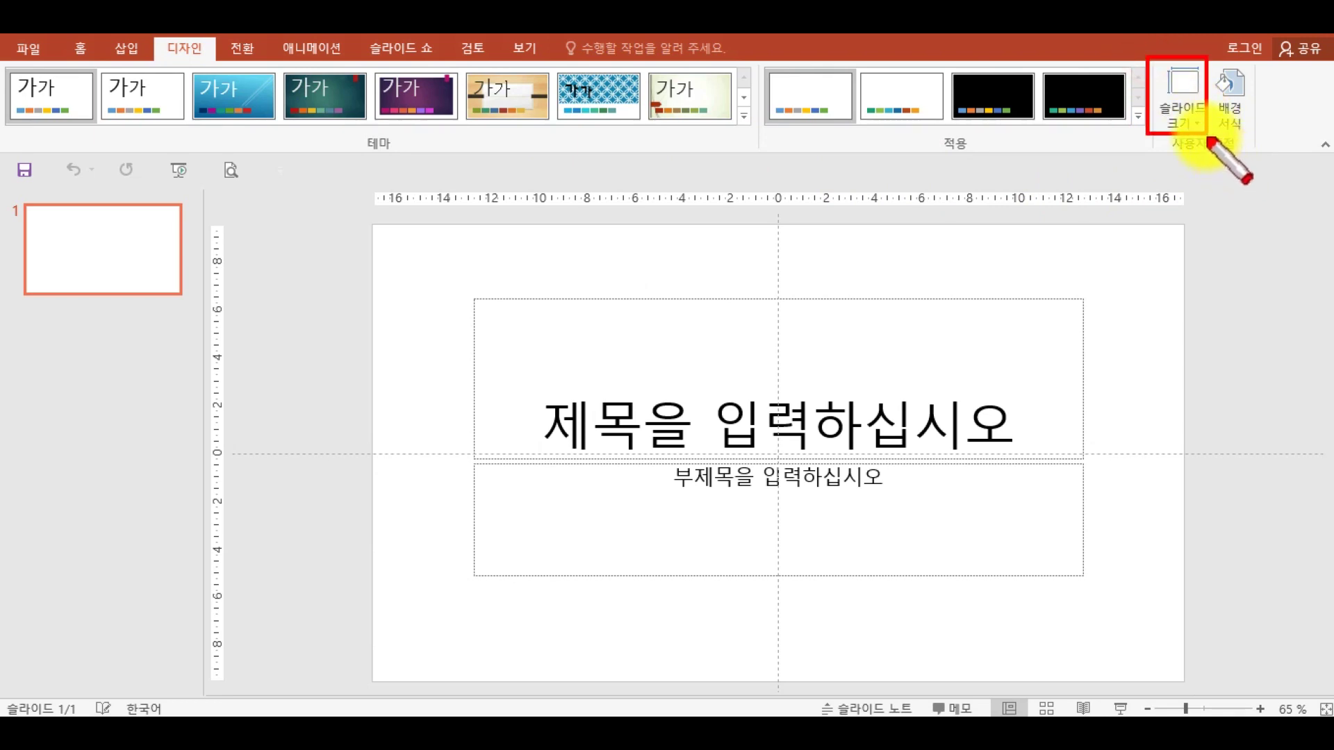
{"action": "key", "text": "Escape"}
{"action": "left_click", "coordinate": [1190, 116]}
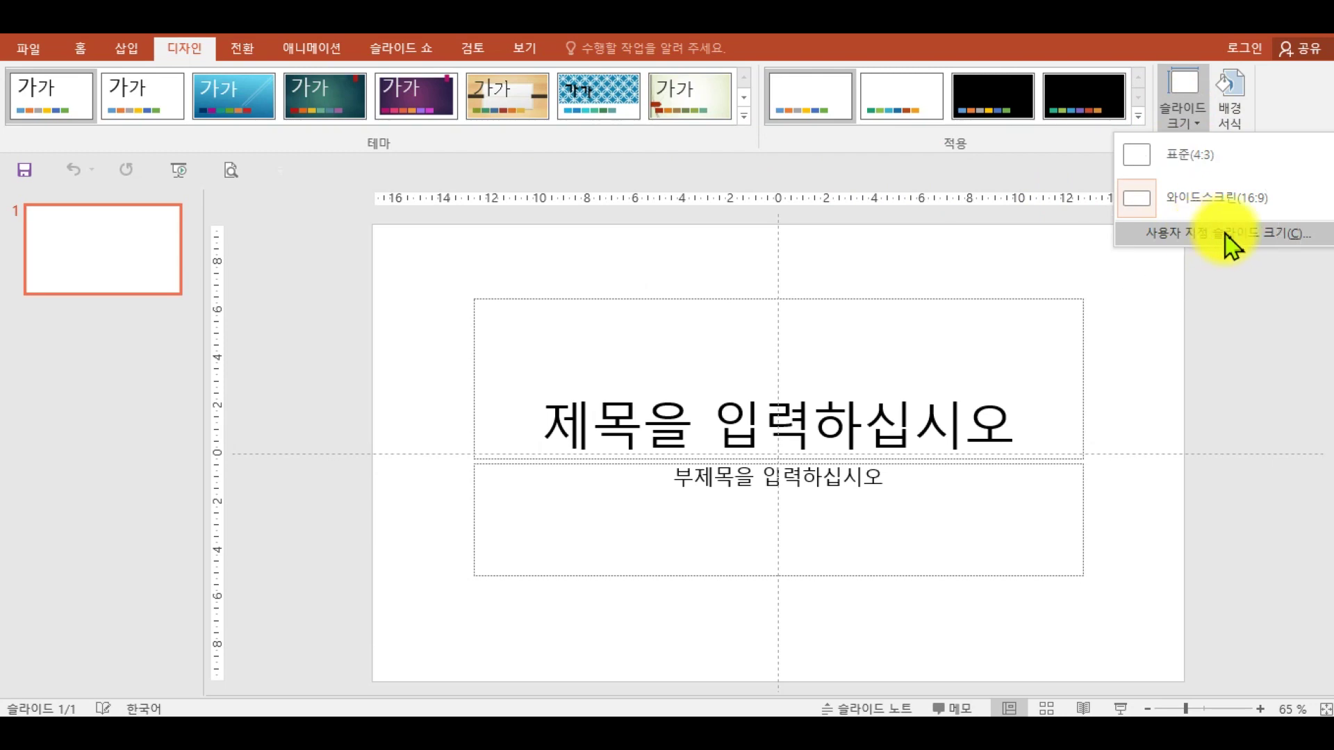
{"action": "left_click", "coordinate": [1263, 236]}
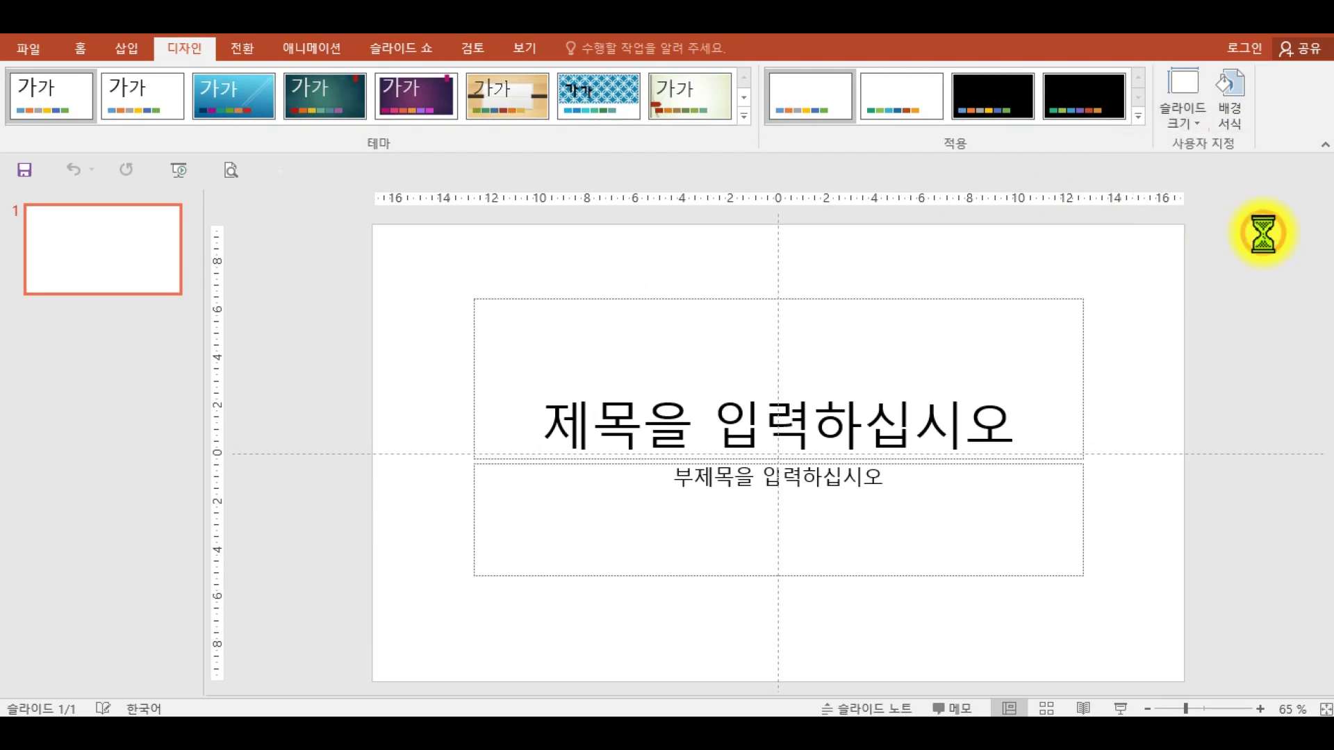
- Set the slide size to A4 paper (210x297mm) and maximize the content
{"action": "left_click", "coordinate": [596, 292]}
{"action": "left_click", "coordinate": [596, 298]}
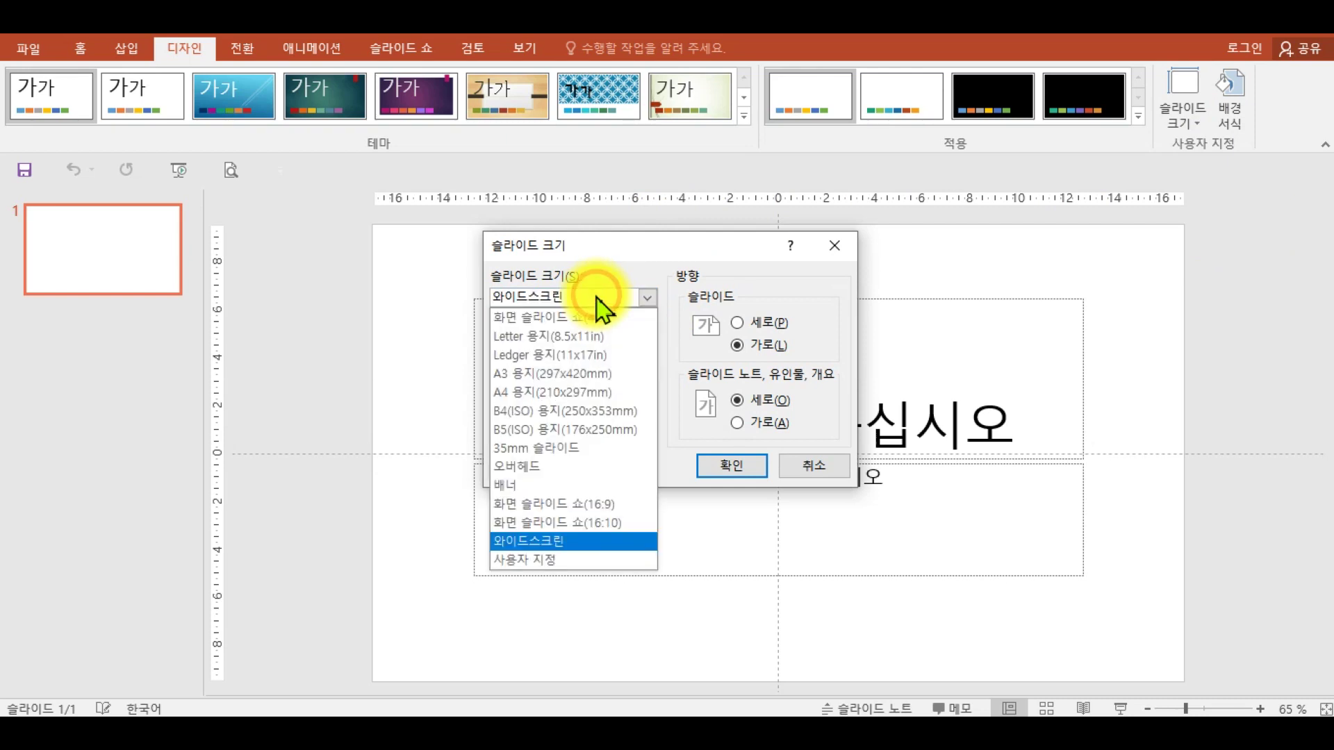
{"action": "left_click", "coordinate": [523, 394]}
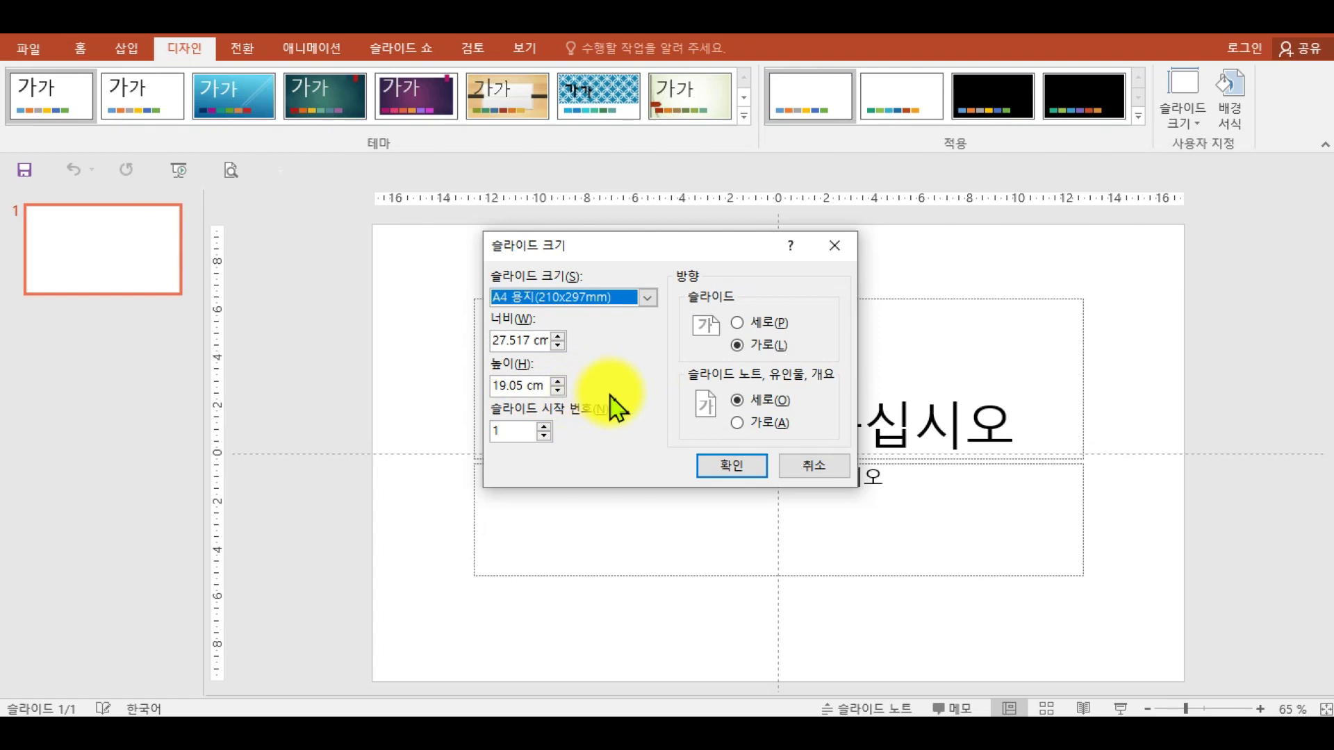
{"action": "left_click", "coordinate": [732, 467]}
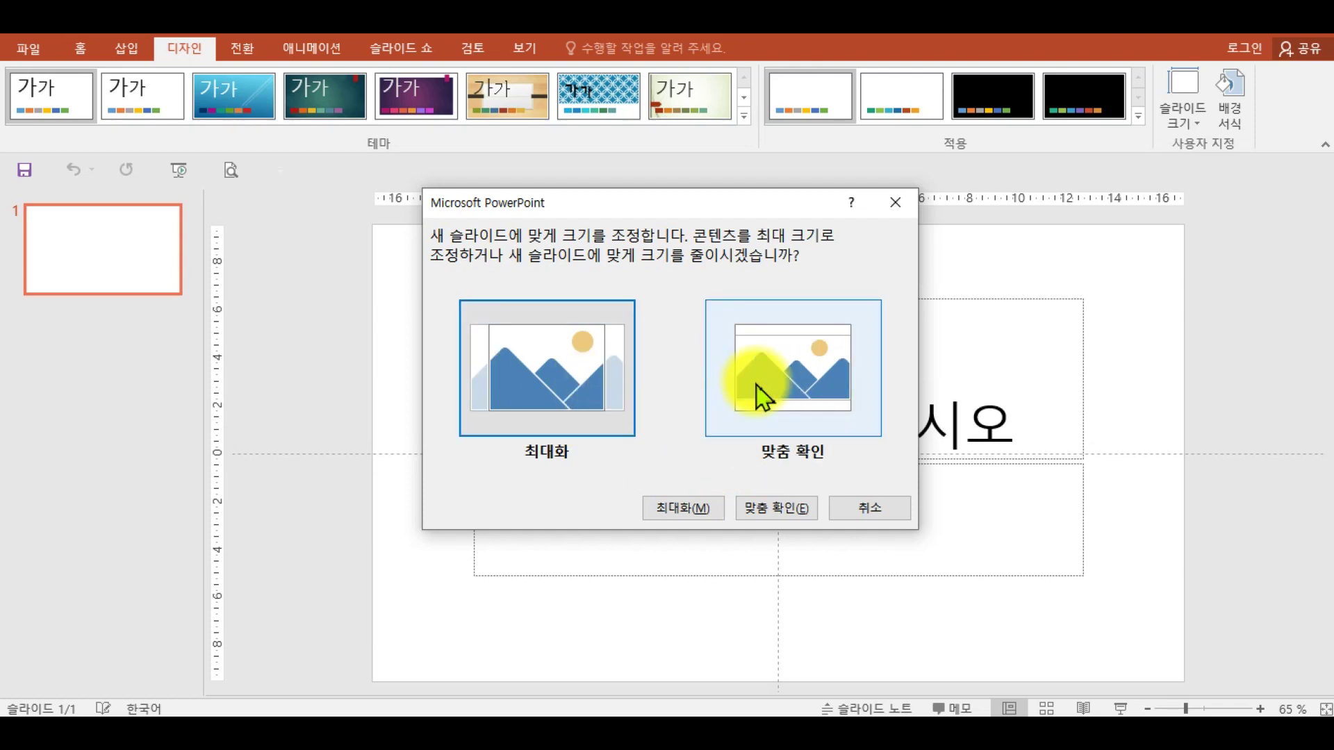
{"action": "left_click", "coordinate": [697, 508]}
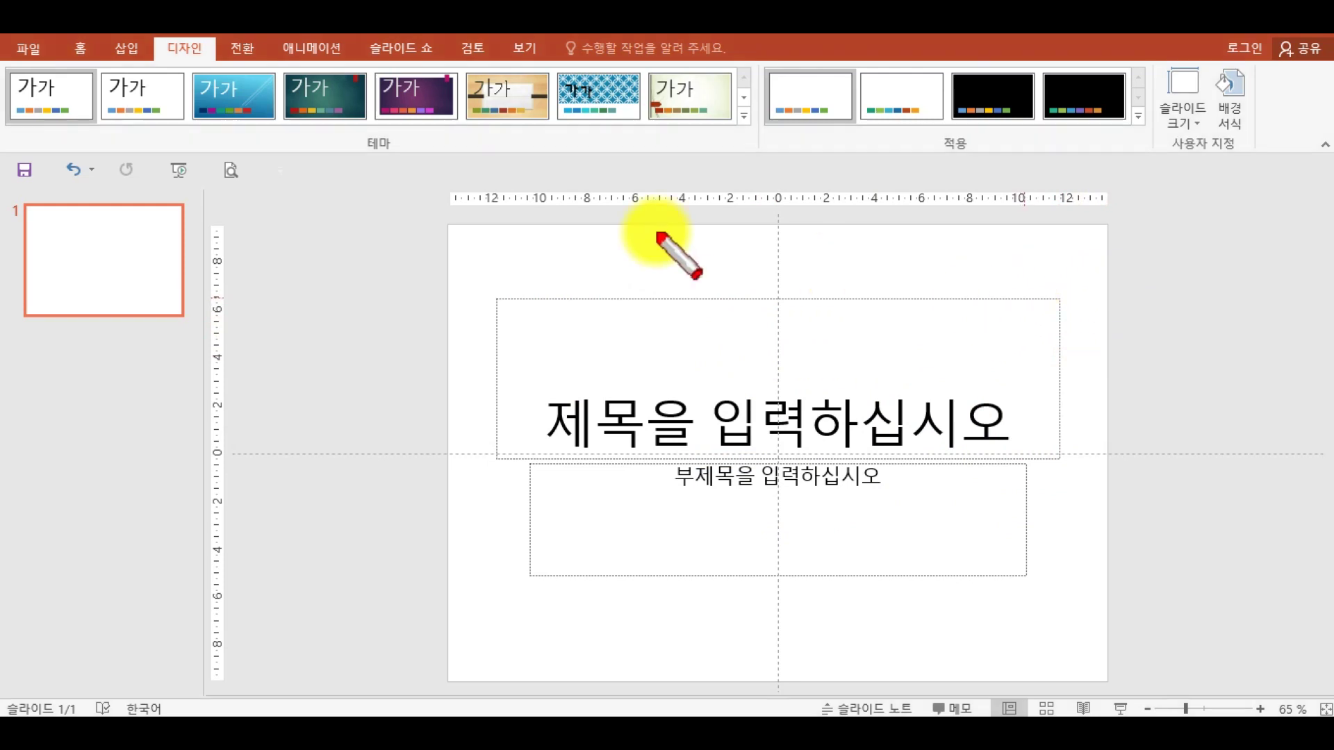
{"action": "mouse_move", "coordinate": [445, 217]}
{"action": "left_mouse_down"}
{"action": "mouse_move", "coordinate": [716, 553]}
{"action": "mouse_move", "coordinate": [1103, 612]}
{"action": "mouse_move", "coordinate": [1103, 680]}
{"action": "left_mouse_up"}
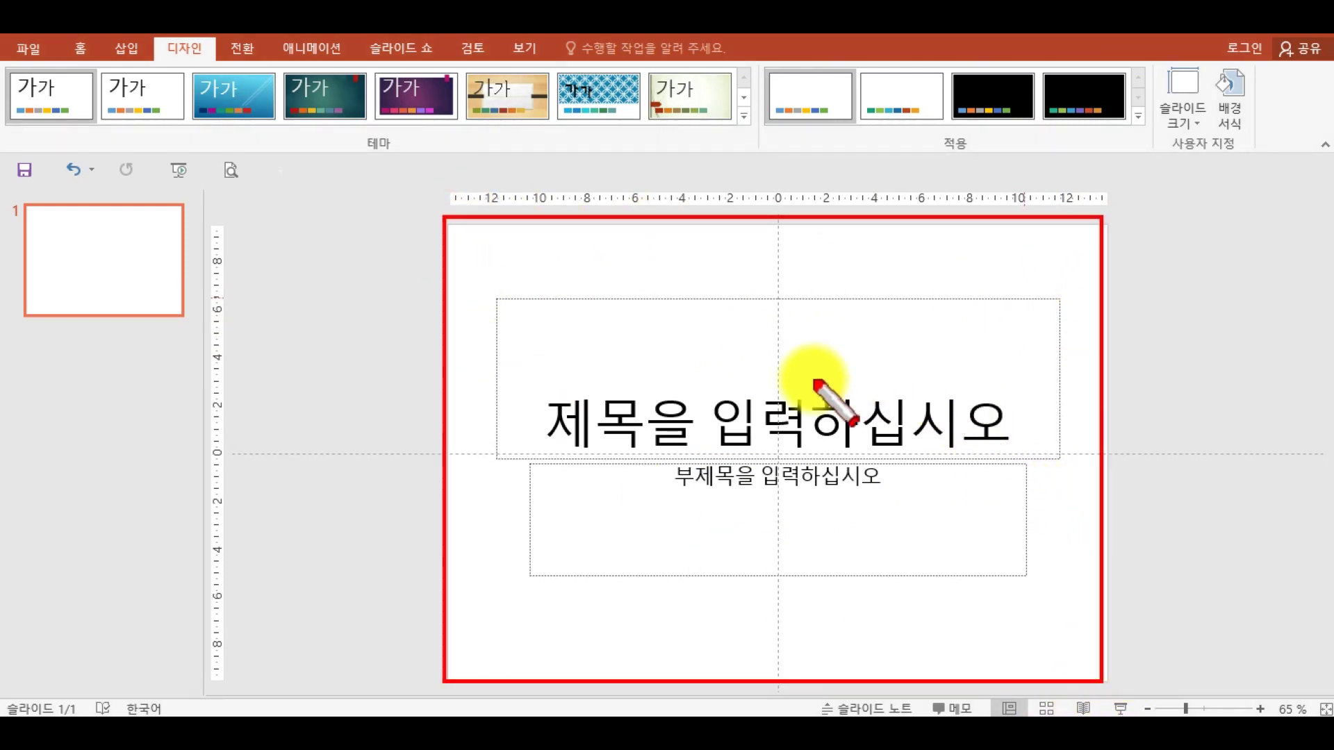
{"action": "left_click", "coordinate": [658, 268]}
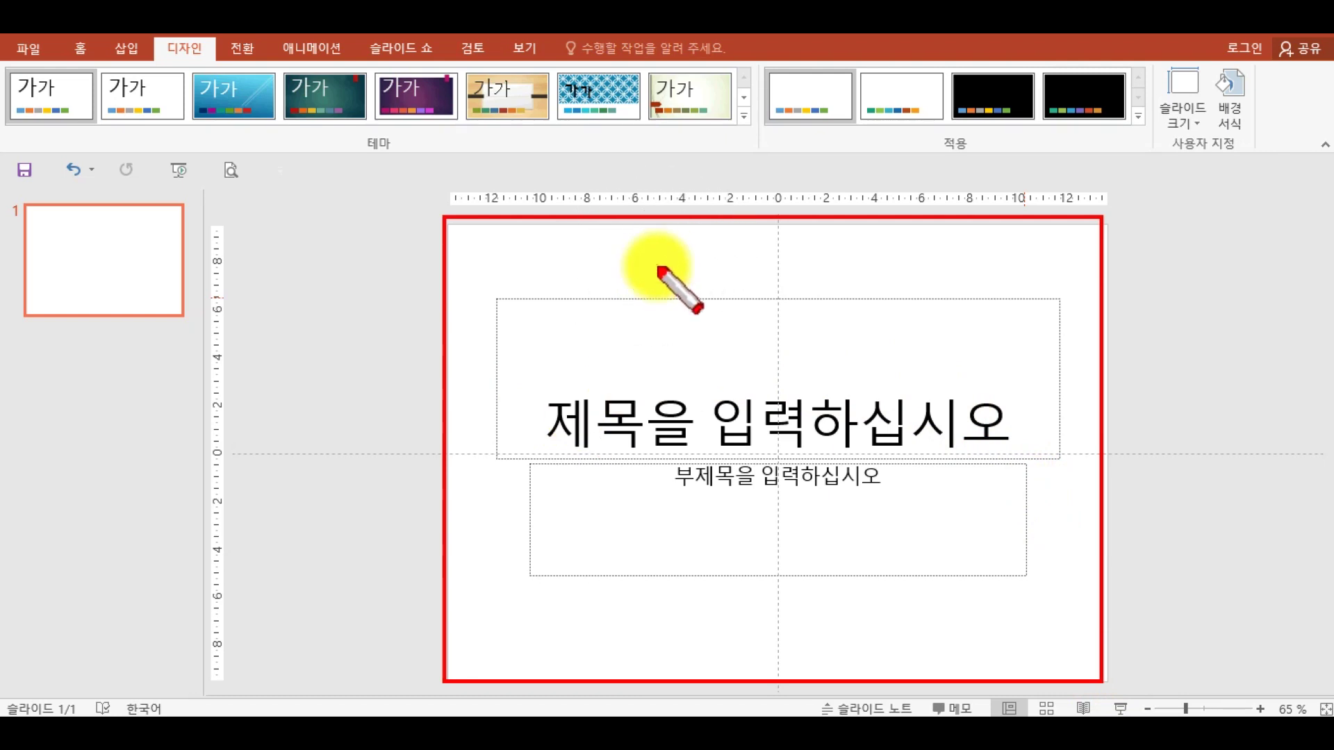
{"action": "left_click_drag", "start_coordinate": [17, 197], "coordinate": [207, 672]}
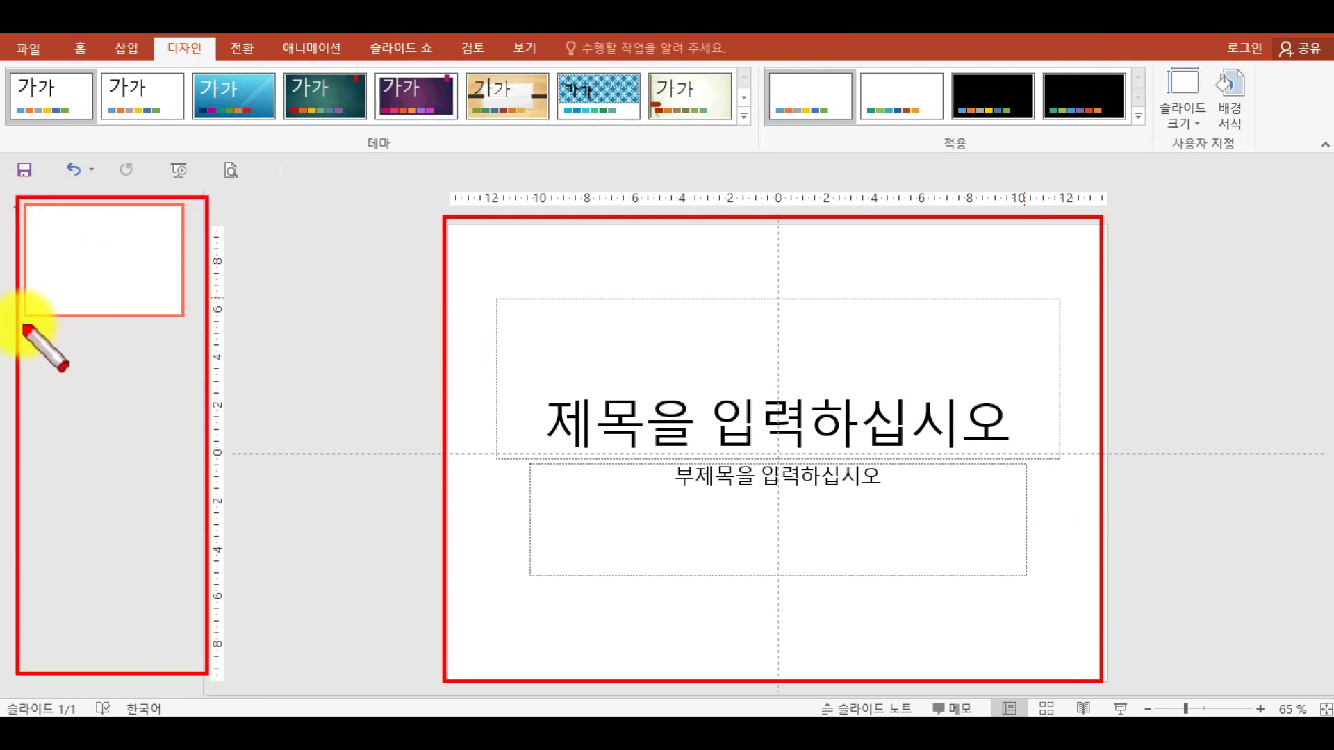
{"action": "left_click_drag", "start_coordinate": [22, 324], "coordinate": [178, 410]}
{"action": "left_click_drag", "start_coordinate": [24, 441], "coordinate": [179, 512]}
{"action": "key", "text": "e"}
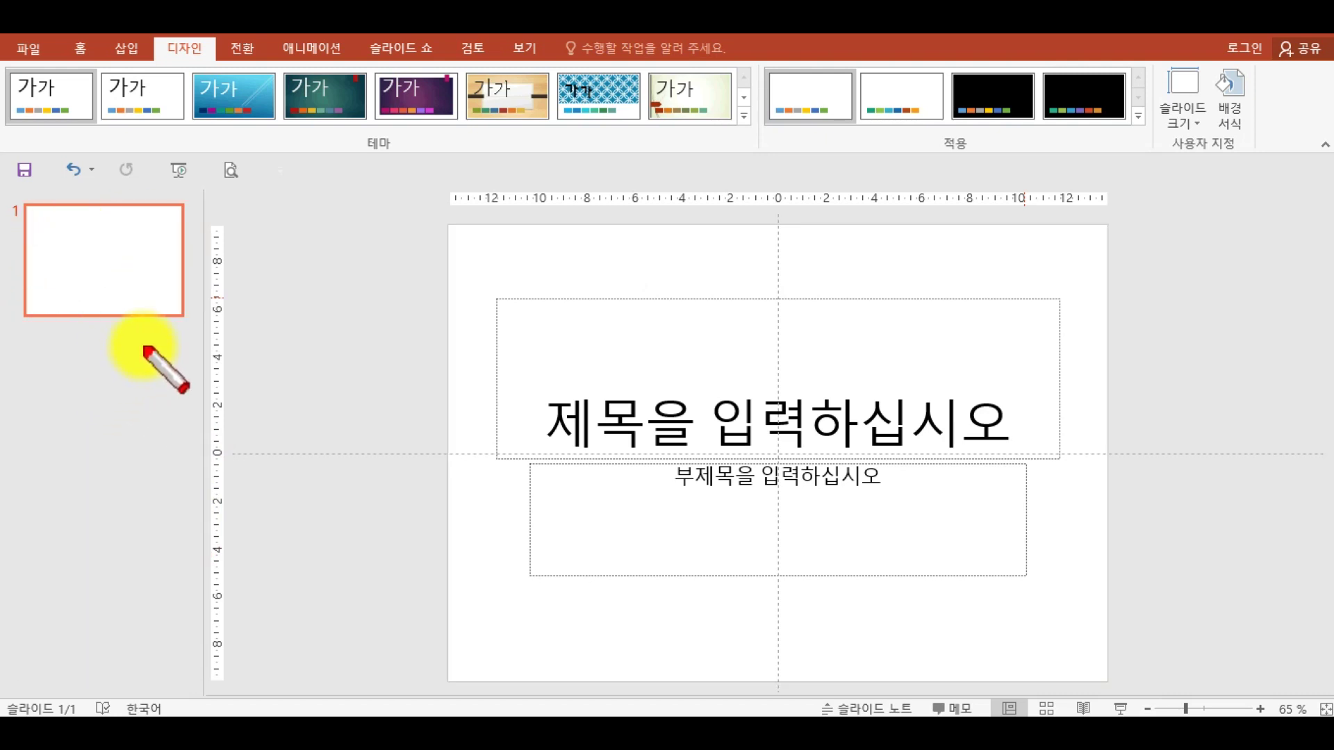
{"action": "key", "text": "Escape"}
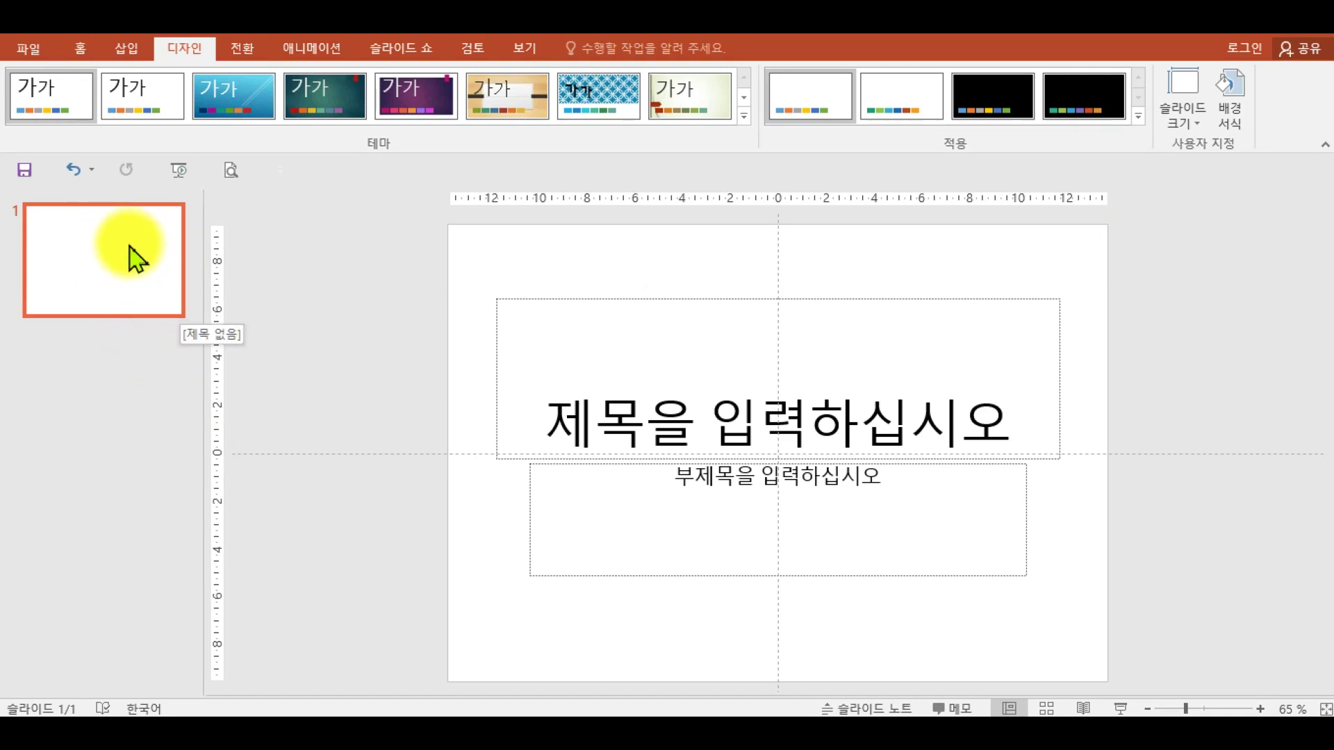
{"action": "left_click", "coordinate": [116, 274]}
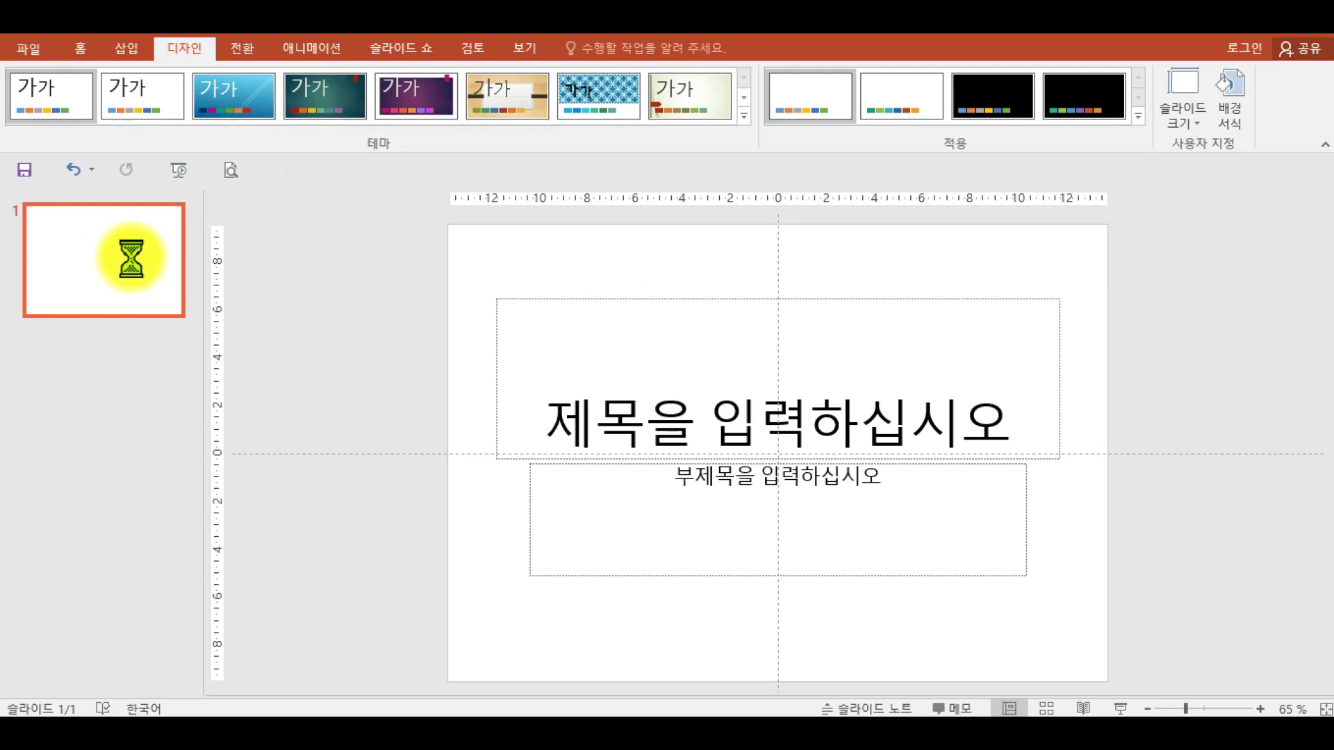
- Add blank slides up to six, return to slide 1, and switch to the exam PDF
{"action": "key", "text": "Return"}
{"action": "key", "text": "Return"}
{"action": "key", "text": "Return"}
{"action": "key", "text": "Return"}
{"action": "key", "text": "Return"}
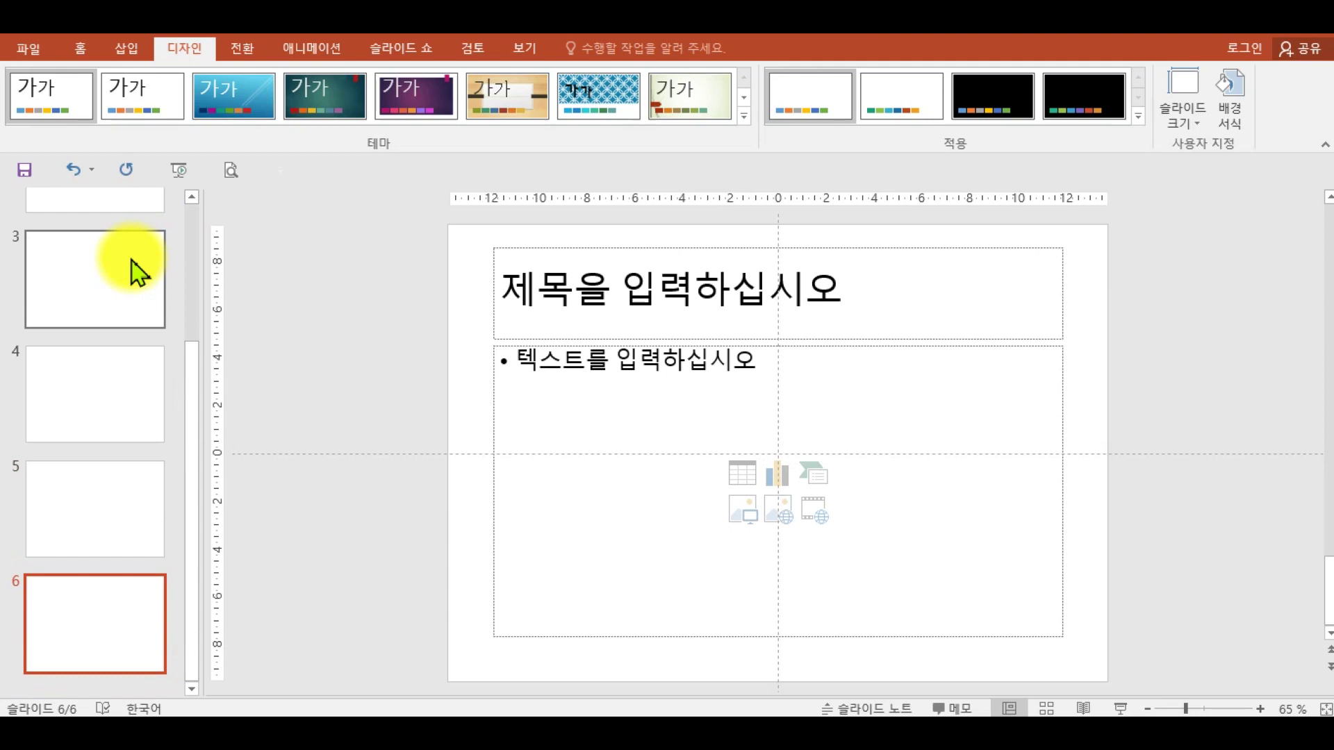
{"action": "scroll", "coordinate": [107, 352], "scroll_direction": "up", "scroll_amount": 3}
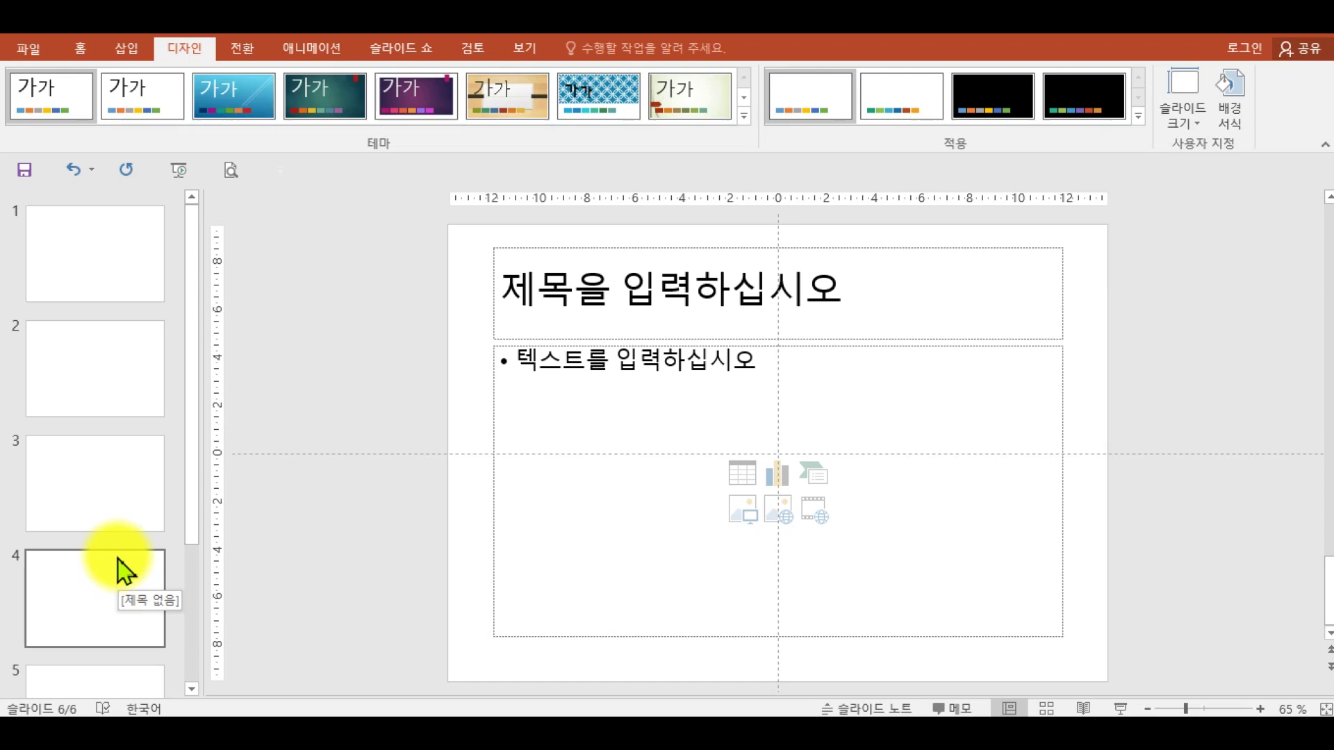
{"action": "left_click", "coordinate": [108, 273]}
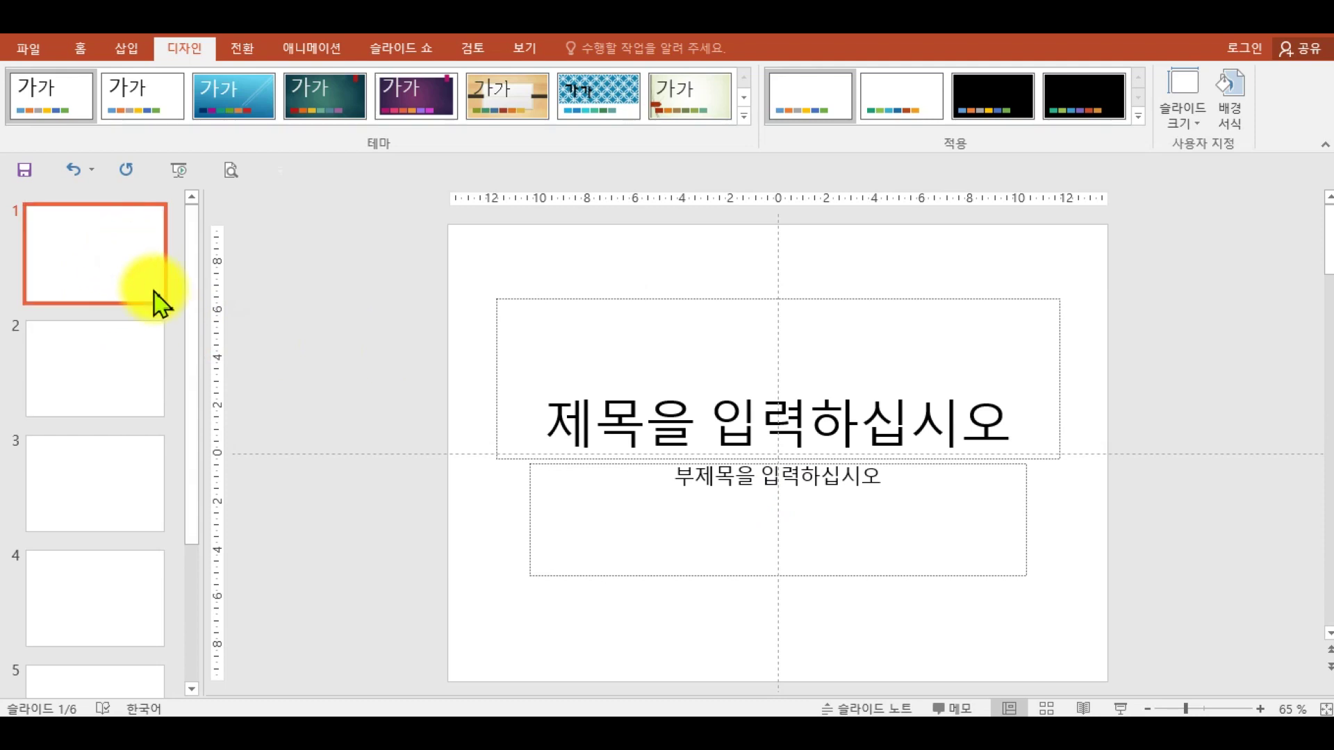
{"action": "left_click", "coordinate": [850, 714]}
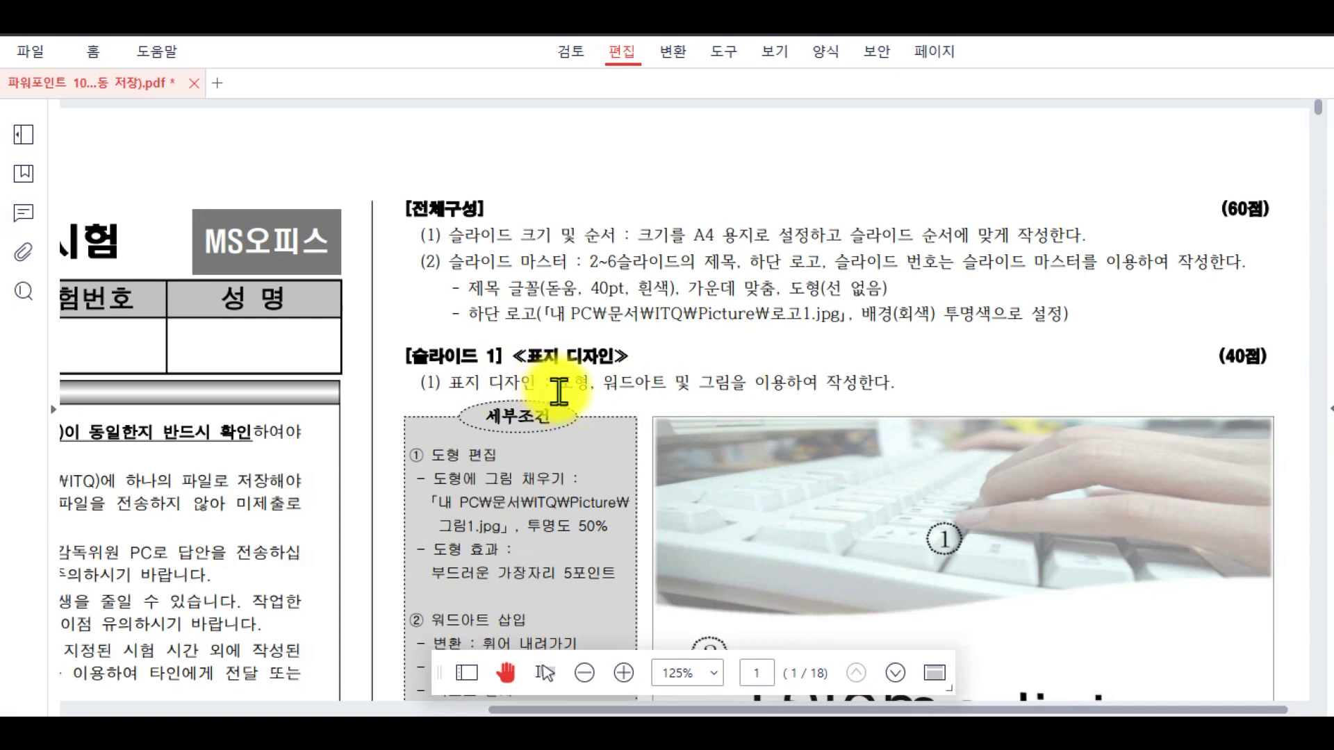
{"action": "mouse_move", "coordinate": [411, 247]}
{"action": "left_mouse_down"}
{"action": "mouse_move", "coordinate": [1032, 346]}
{"action": "mouse_move", "coordinate": [1242, 339]}
{"action": "left_mouse_up"}
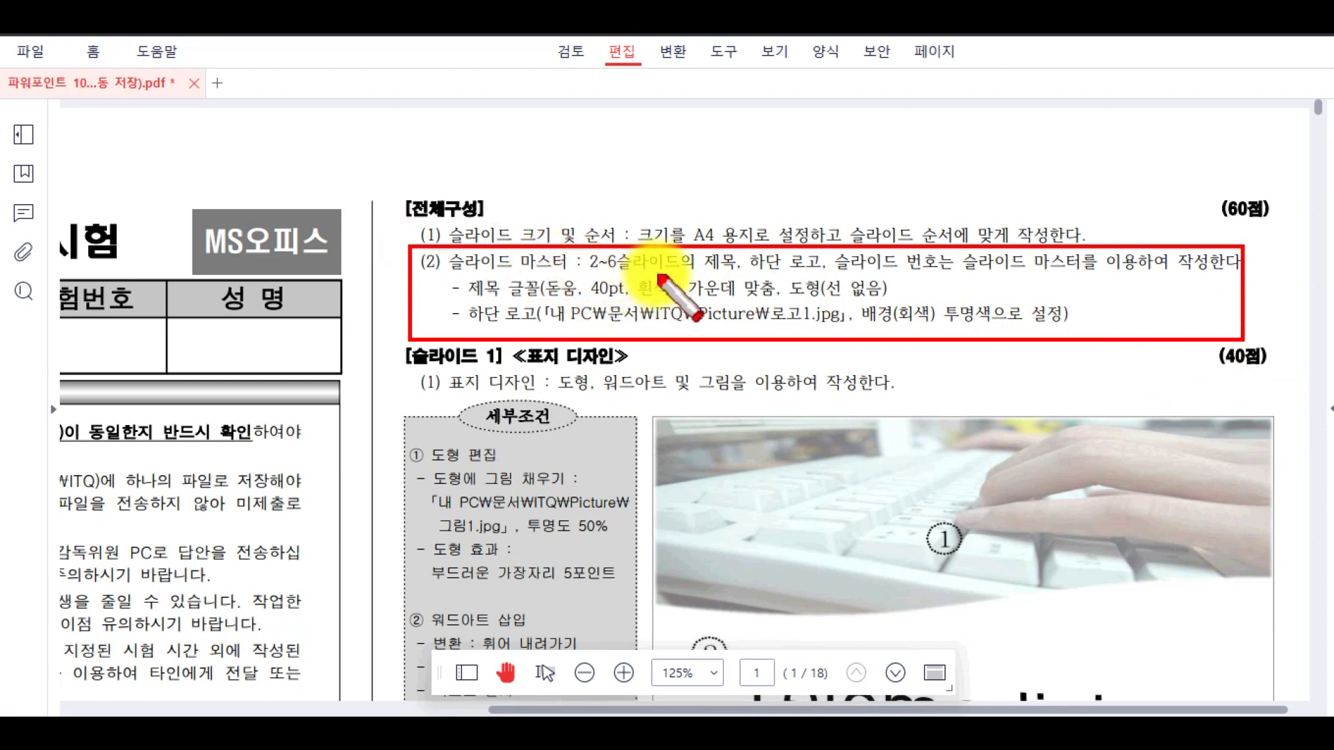
{"action": "mouse_move", "coordinate": [703, 249]}
{"action": "left_mouse_down"}
{"action": "mouse_move", "coordinate": [759, 281]}
{"action": "mouse_move", "coordinate": [944, 277]}
{"action": "left_mouse_up"}
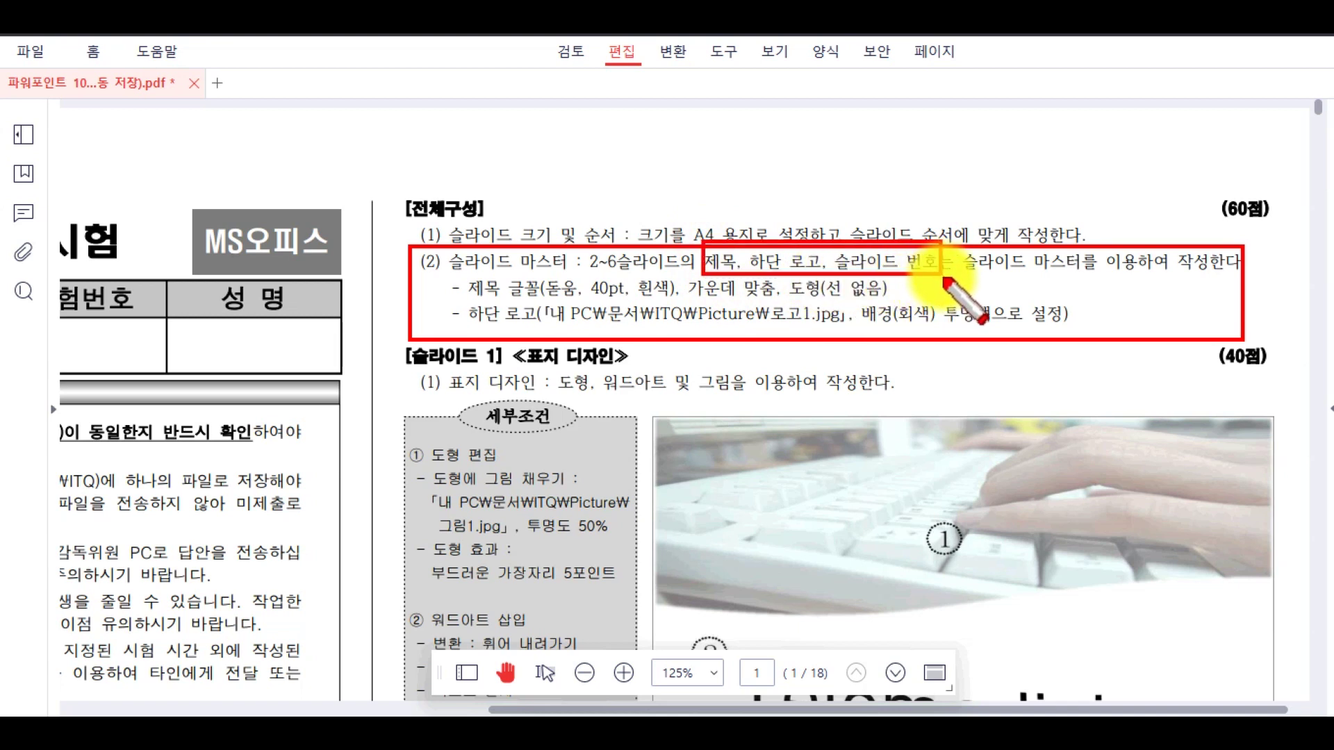
{"action": "key", "text": "Escape"}
{"action": "scroll", "coordinate": [982, 467], "scroll_direction": "down", "scroll_amount": 5}
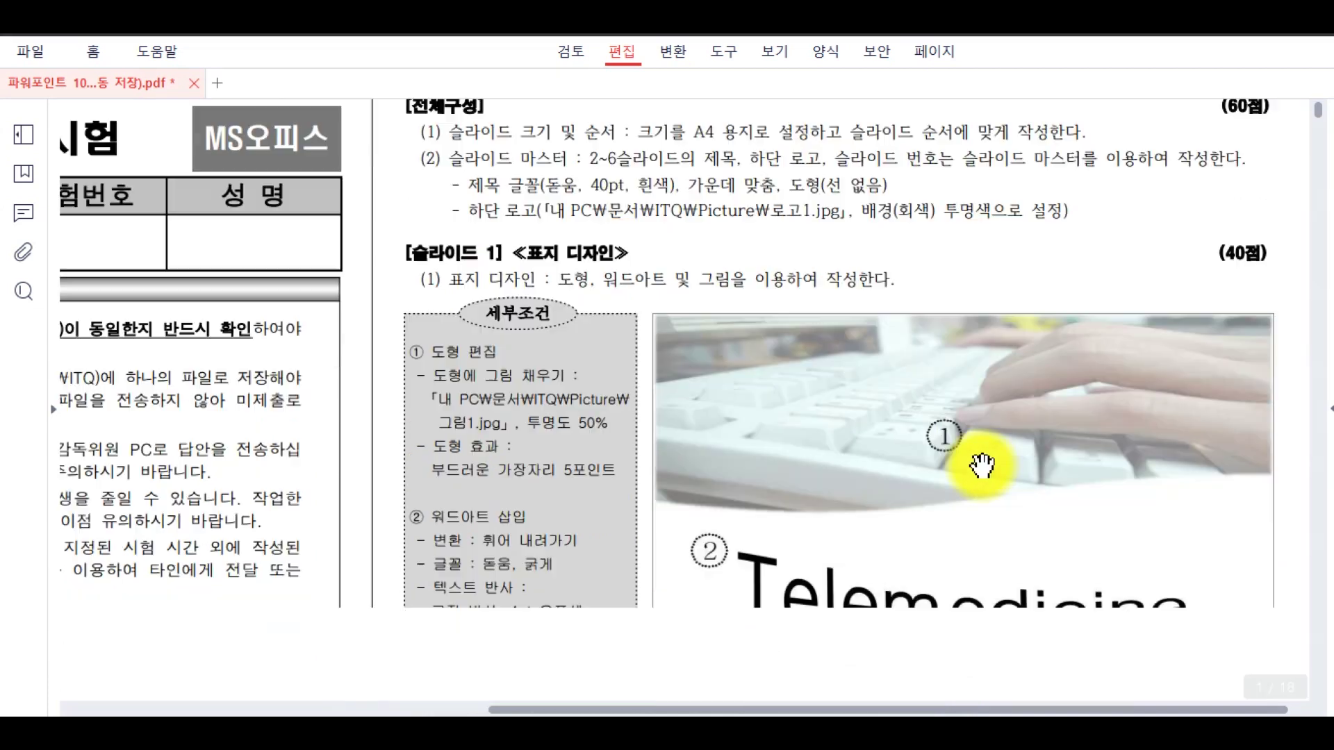
{"action": "scroll", "coordinate": [981, 473], "scroll_direction": "down", "scroll_amount": 3}
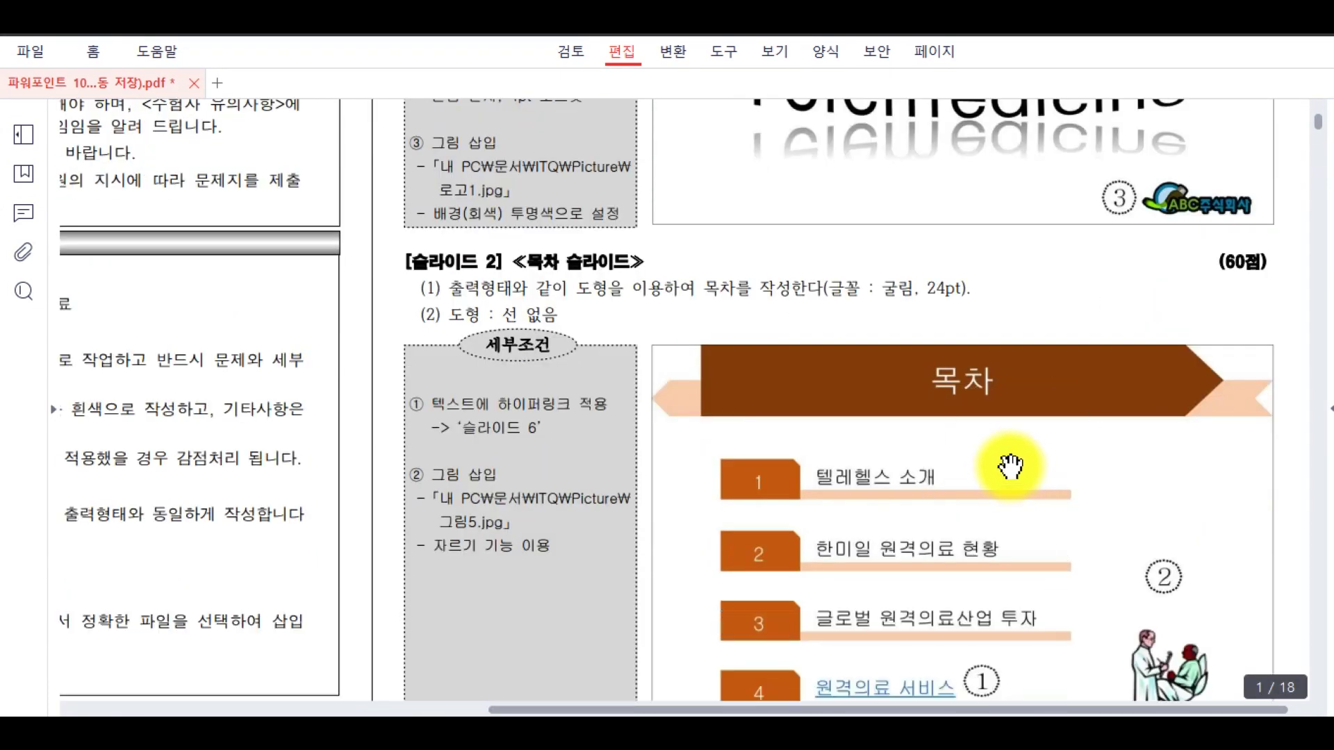
{"action": "left_click_drag", "start_coordinate": [649, 342], "coordinate": [1273, 440]}
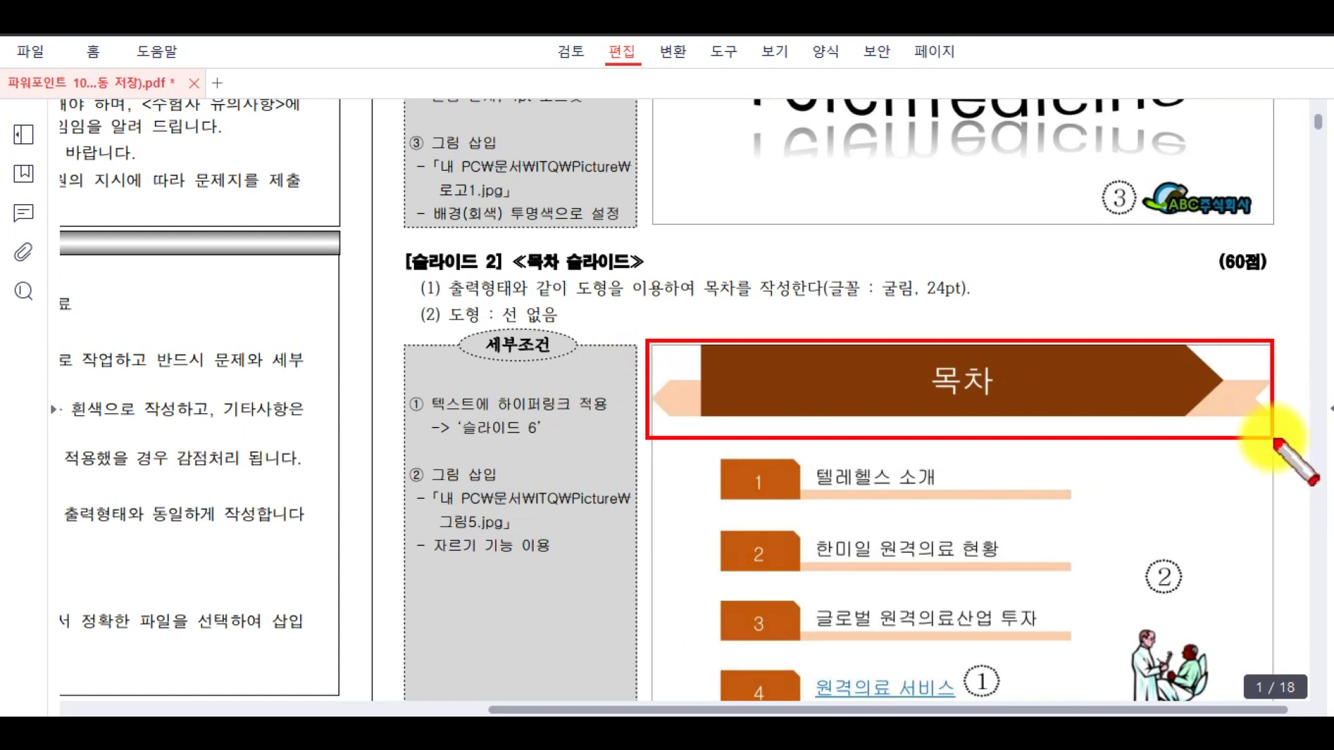
{"action": "left_click_drag", "start_coordinate": [1237, 394], "coordinate": [1272, 376]}
{"action": "left_click_drag", "start_coordinate": [1177, 373], "coordinate": [1216, 360]}
{"action": "mouse_move", "coordinate": [1033, 407]}
{"action": "left_mouse_down"}
{"action": "mouse_move", "coordinate": [893, 427]}
{"action": "mouse_move", "coordinate": [894, 351]}
{"action": "mouse_move", "coordinate": [1022, 382]}
{"action": "mouse_move", "coordinate": [958, 419]}
{"action": "left_mouse_up"}
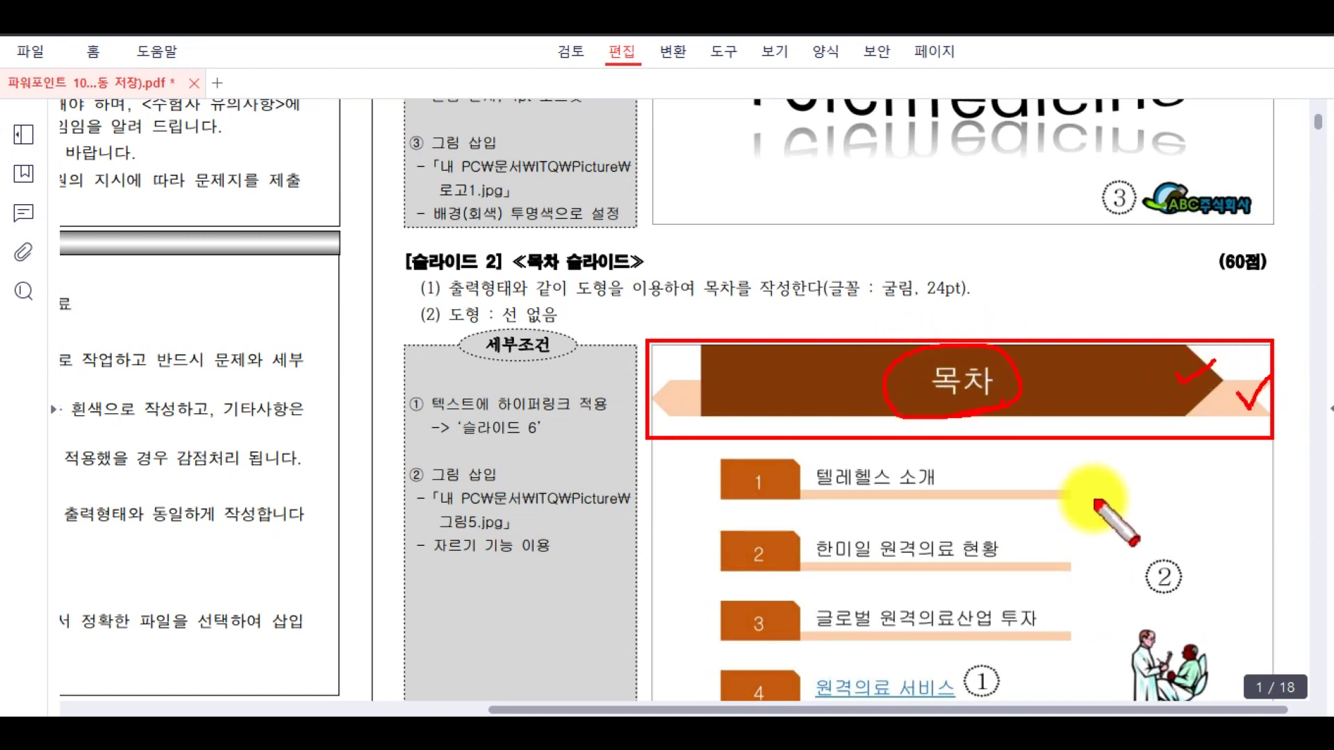
{"action": "key", "text": "Escape"}
{"action": "left_click_drag", "start_coordinate": [1158, 520], "coordinate": [1147, 383]}
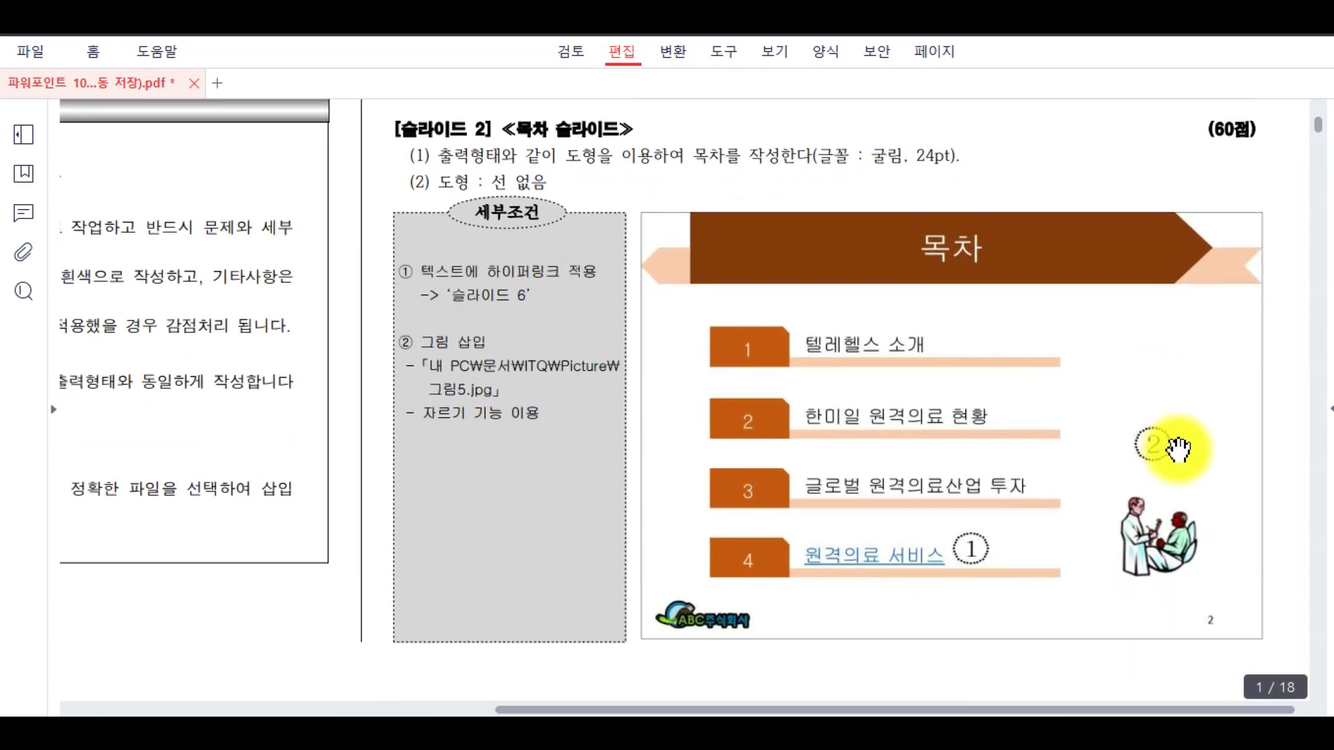
{"action": "key", "text": "ctrl+alt+d"}
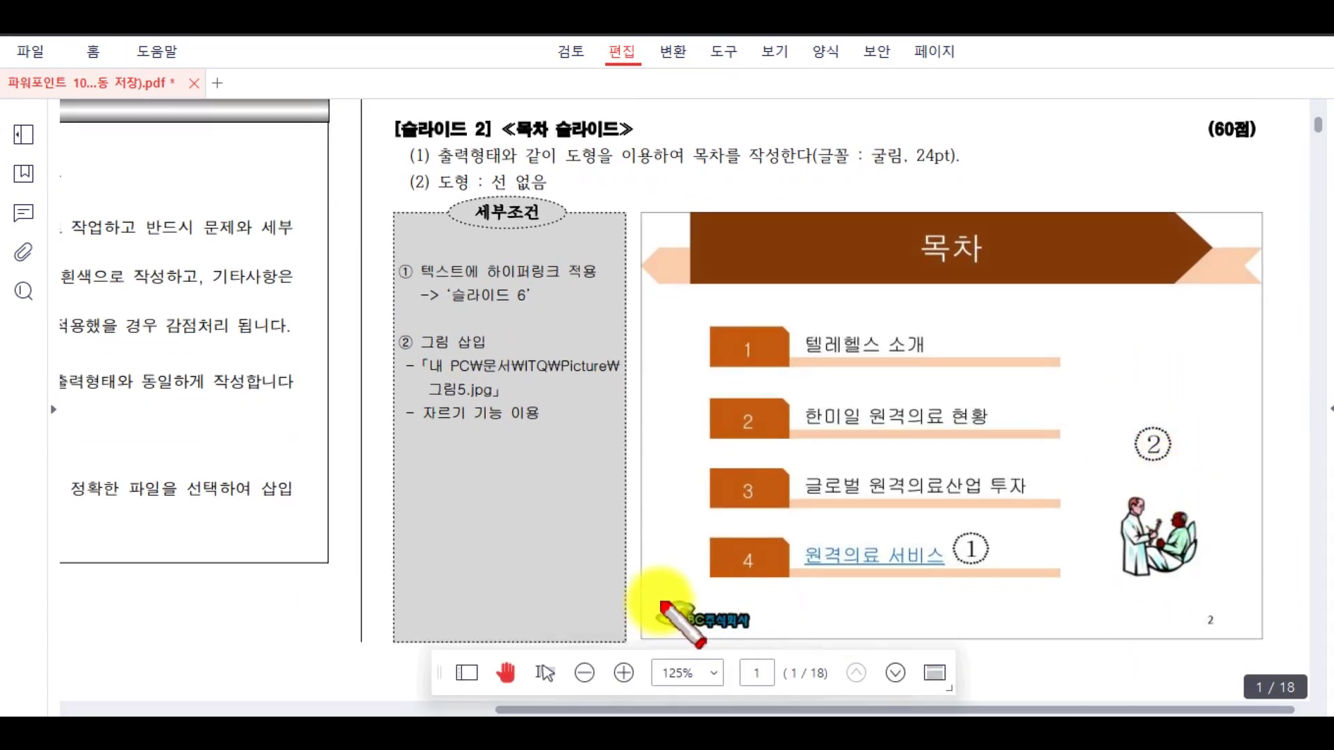
{"action": "left_click_drag", "start_coordinate": [640, 589], "coordinate": [772, 638]}
{"action": "left_click", "coordinate": [767, 630]}
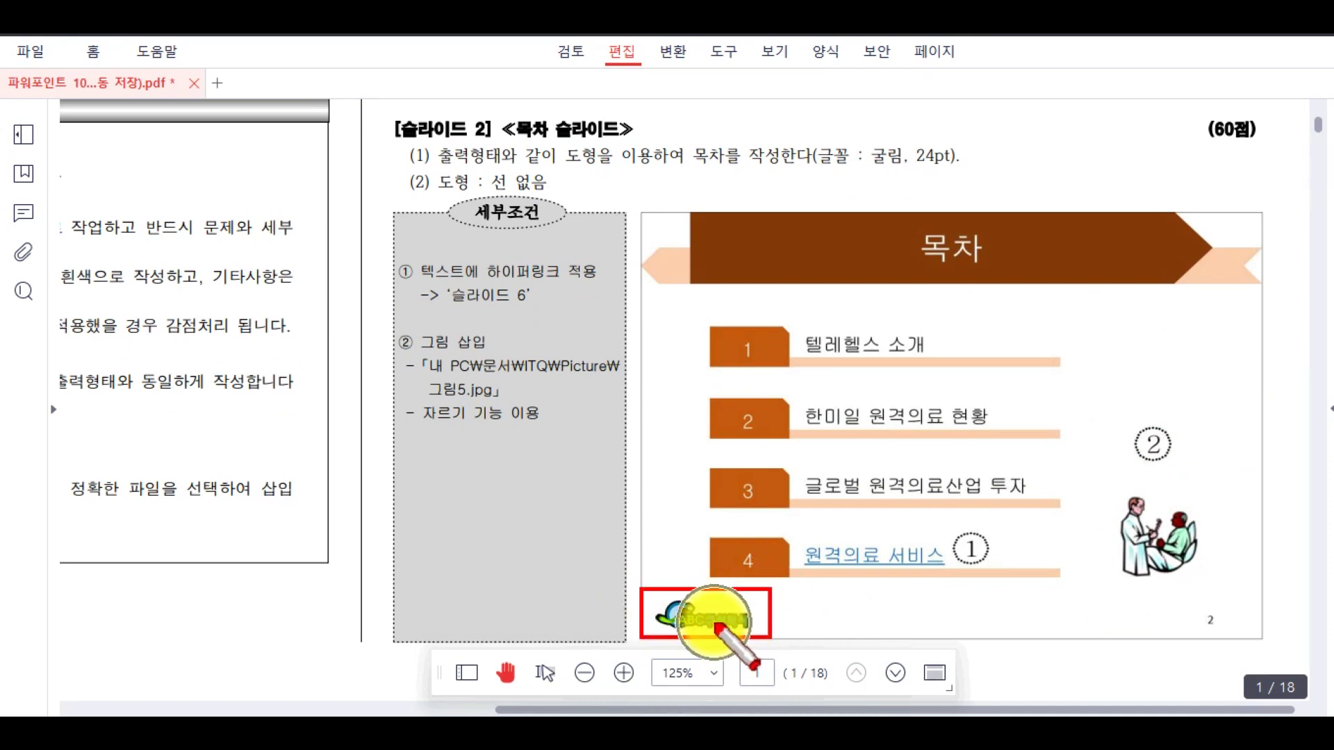
{"action": "left_click_drag", "start_coordinate": [1188, 603], "coordinate": [1243, 639]}
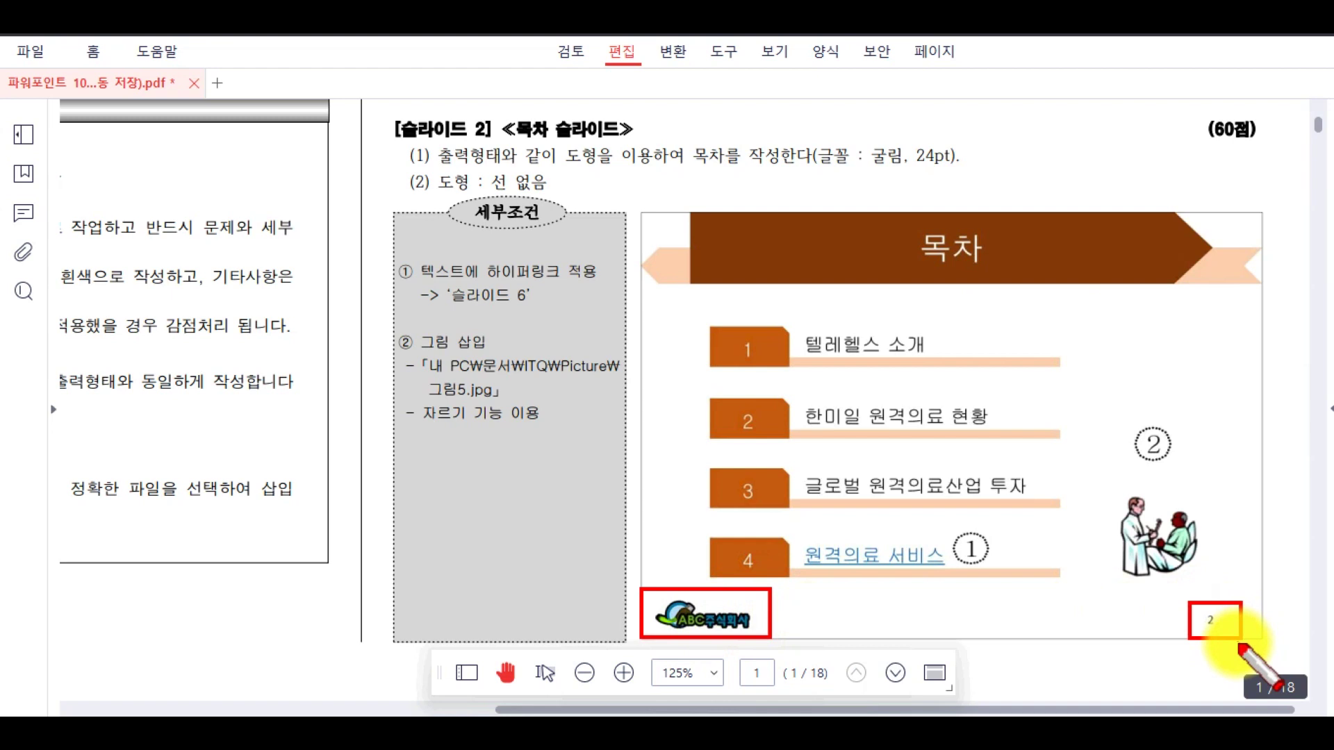
{"action": "mouse_move", "coordinate": [632, 208]}
{"action": "left_mouse_down"}
{"action": "mouse_move", "coordinate": [1063, 289]}
{"action": "mouse_move", "coordinate": [1260, 309]}
{"action": "left_mouse_up"}
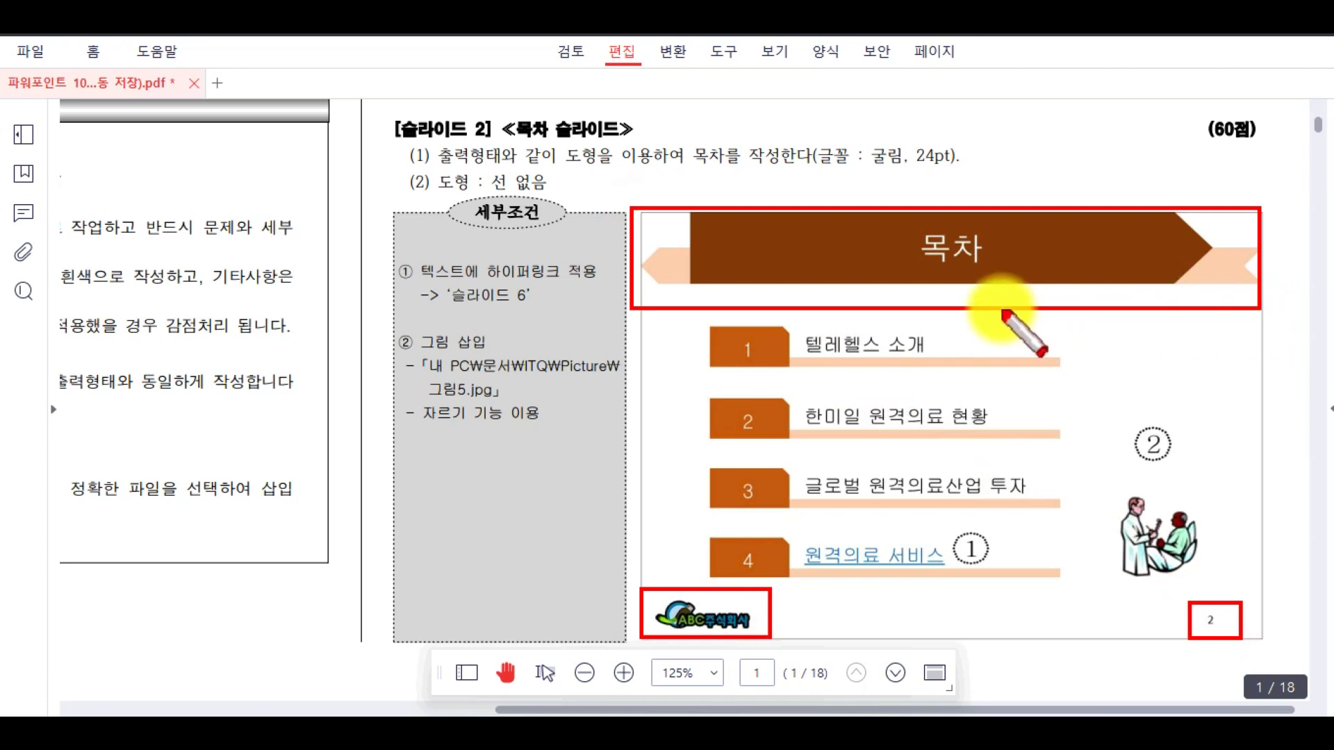
{"action": "key", "text": "Escape"}
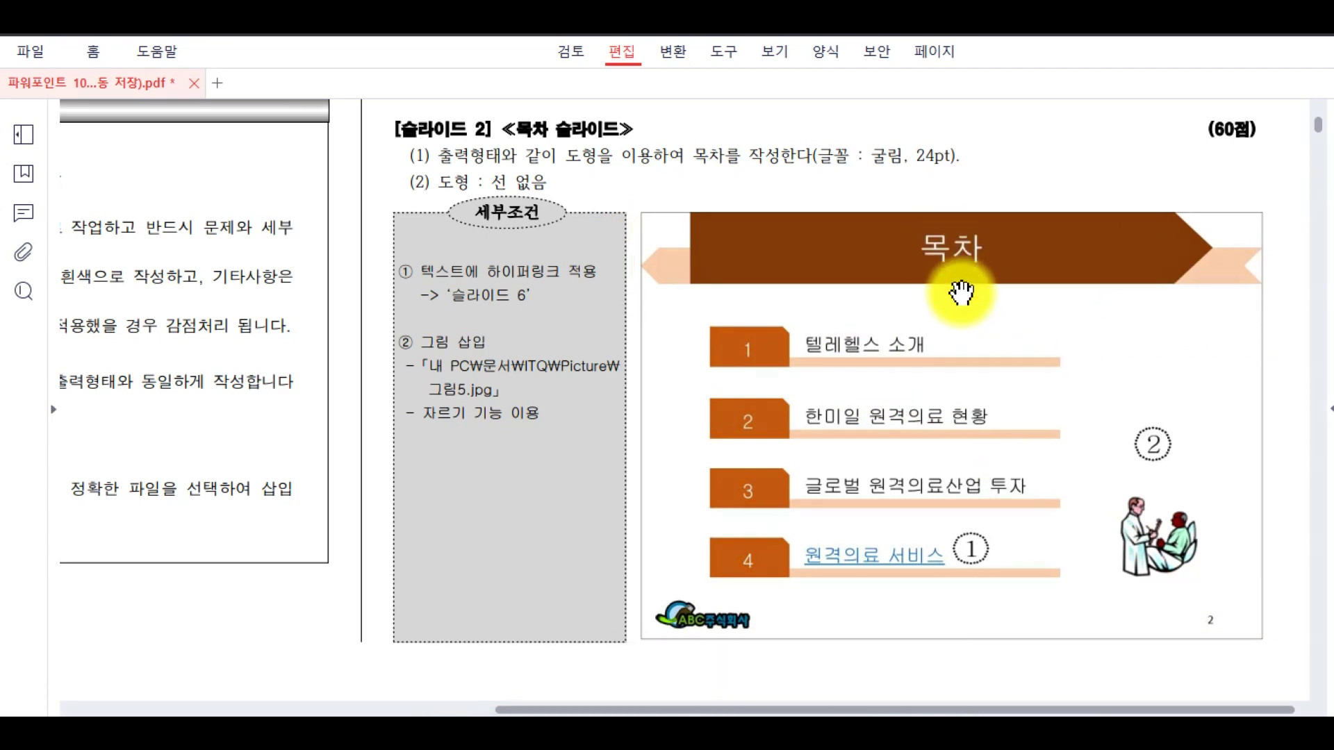
{"action": "scroll", "coordinate": [963, 299], "scroll_direction": "up", "scroll_amount": 8}
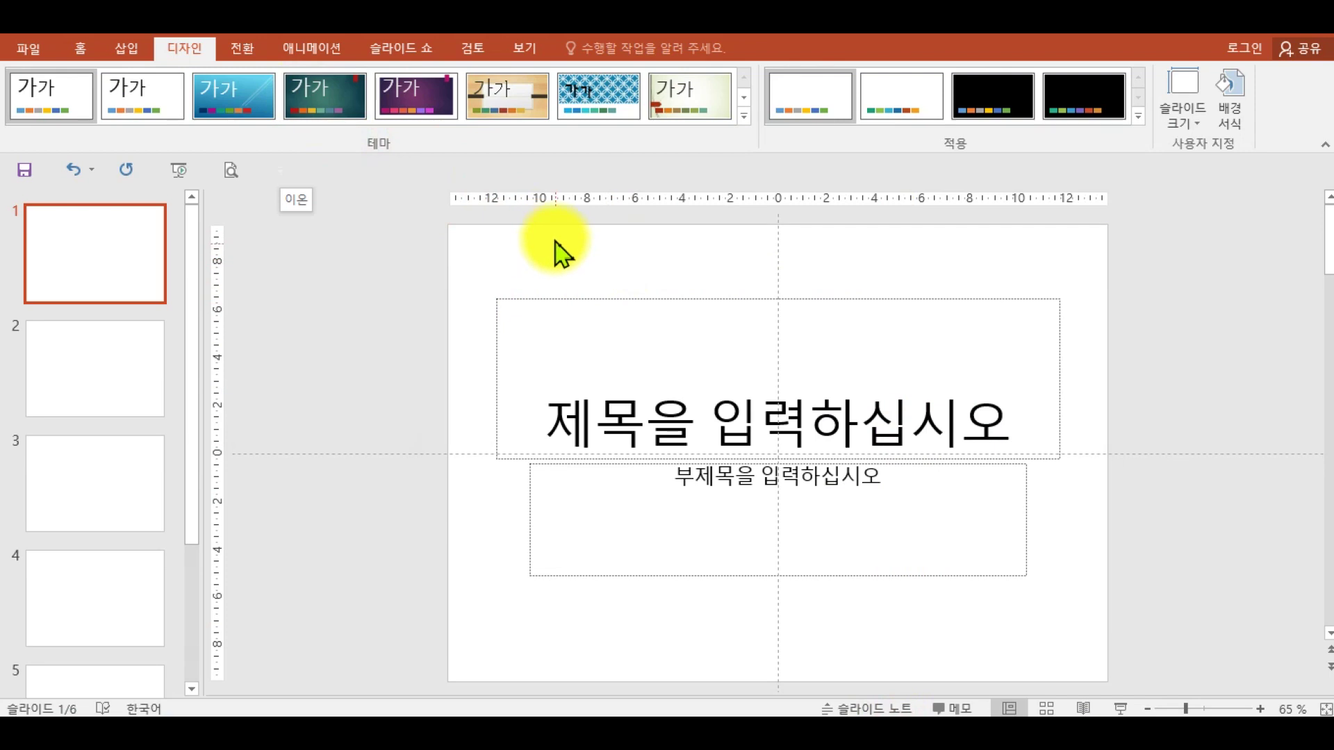
- Highlight the View tab's Slide Master option with the pen, then enter slide master view
{"action": "left_click", "coordinate": [527, 51]}
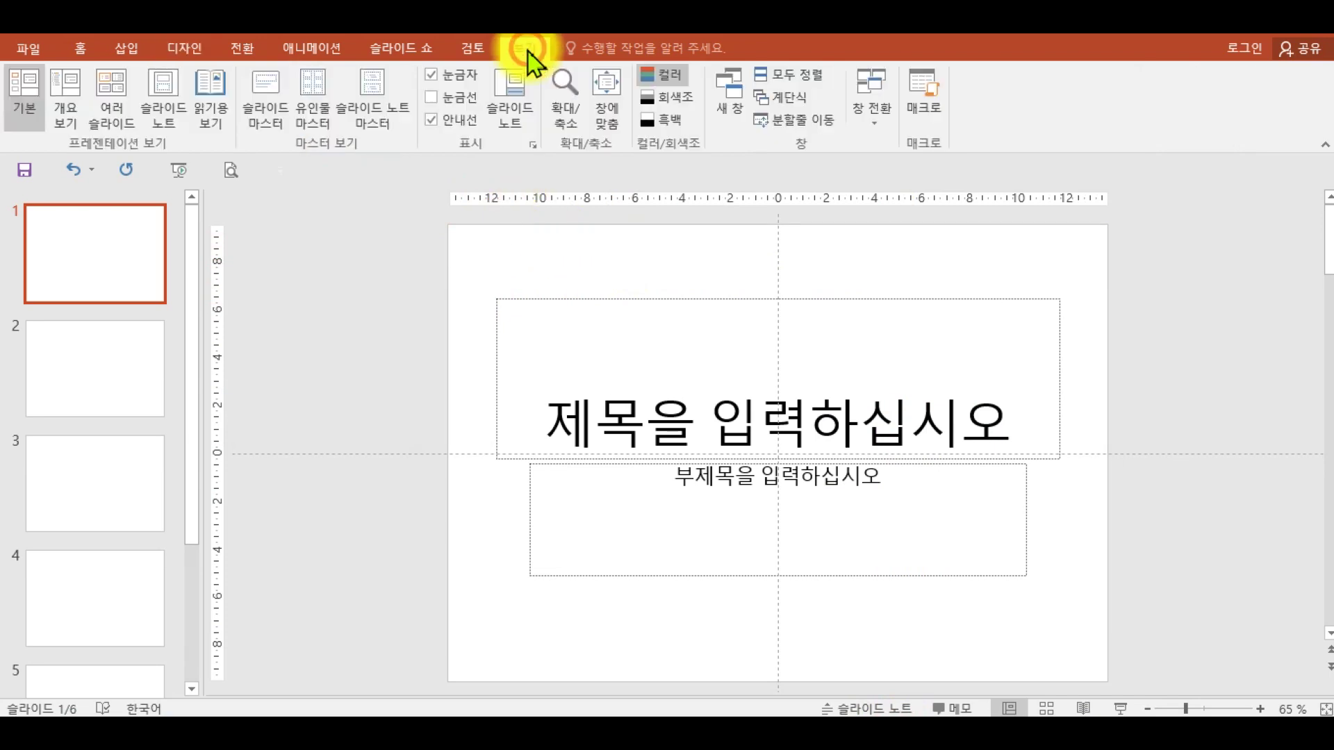
{"action": "key", "text": "ctrl+alt+d"}
{"action": "left_click_drag", "start_coordinate": [493, 39], "coordinate": [551, 62]}
{"action": "left_click_drag", "start_coordinate": [287, 132], "coordinate": [367, 157]}
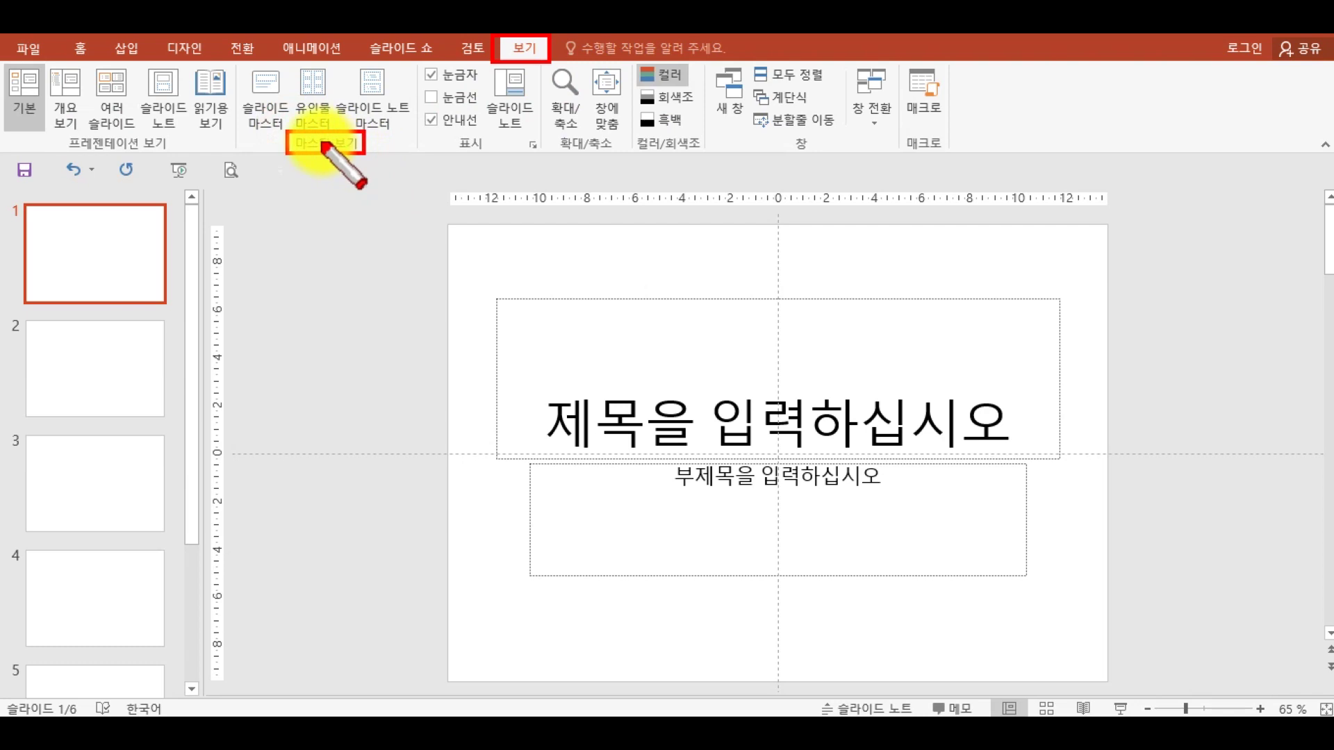
{"action": "left_click_drag", "start_coordinate": [237, 62], "coordinate": [296, 134]}
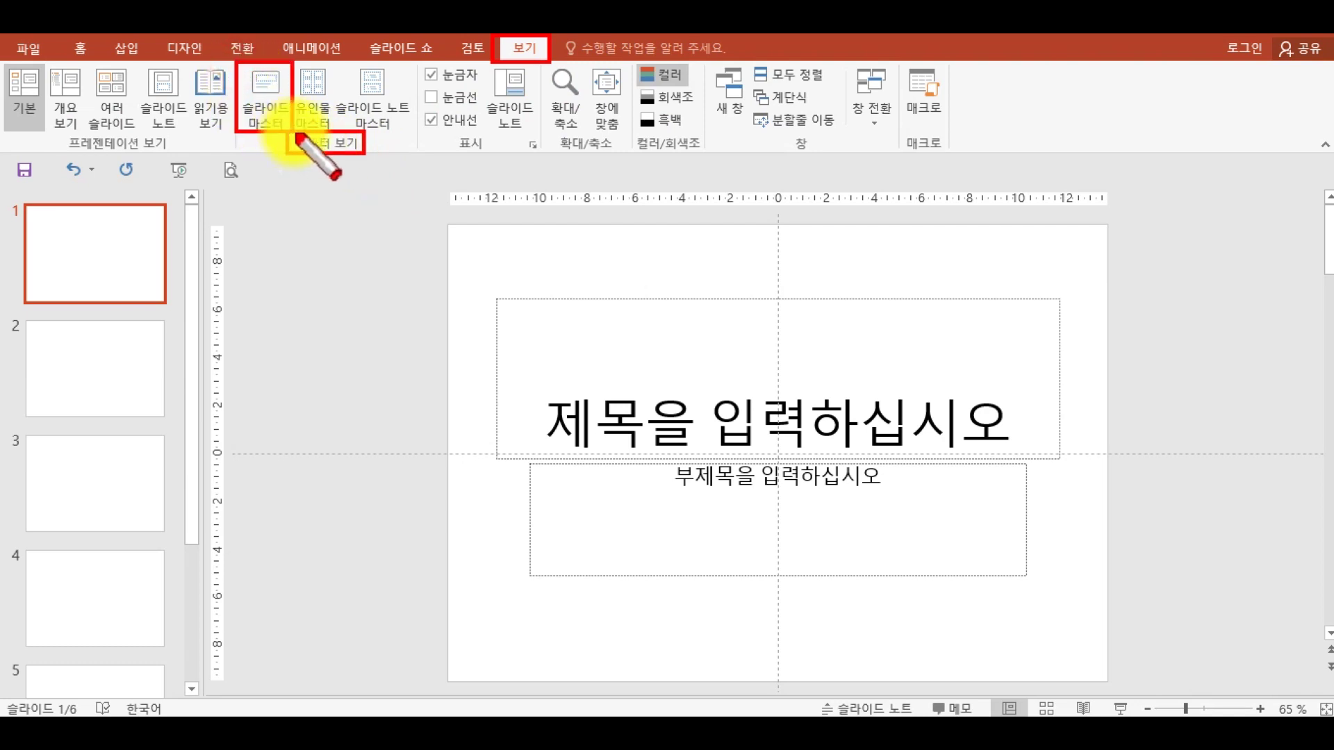
{"action": "left_click", "coordinate": [266, 99]}
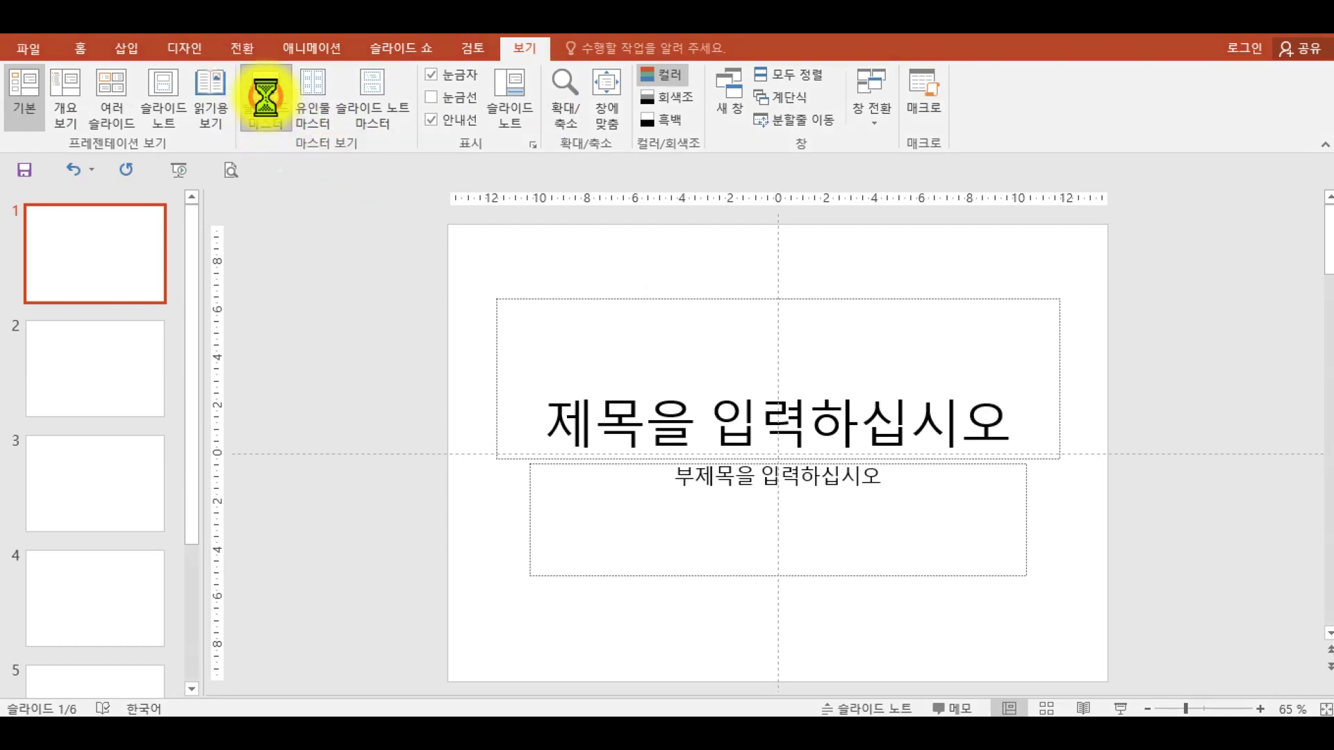
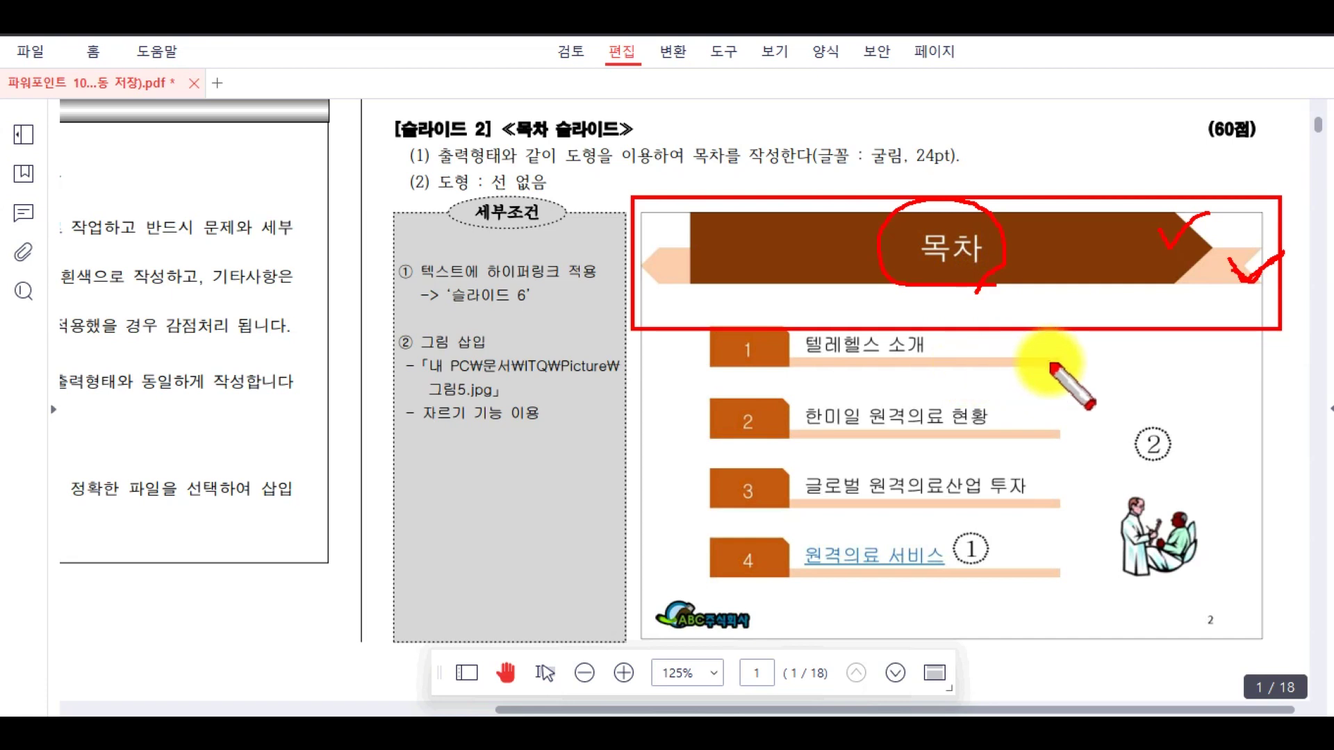
- Leave the PDF task sheet and return to the PowerPoint slide master
{"action": "key", "text": "Escape"}
{"action": "left_click", "coordinate": [882, 714]}
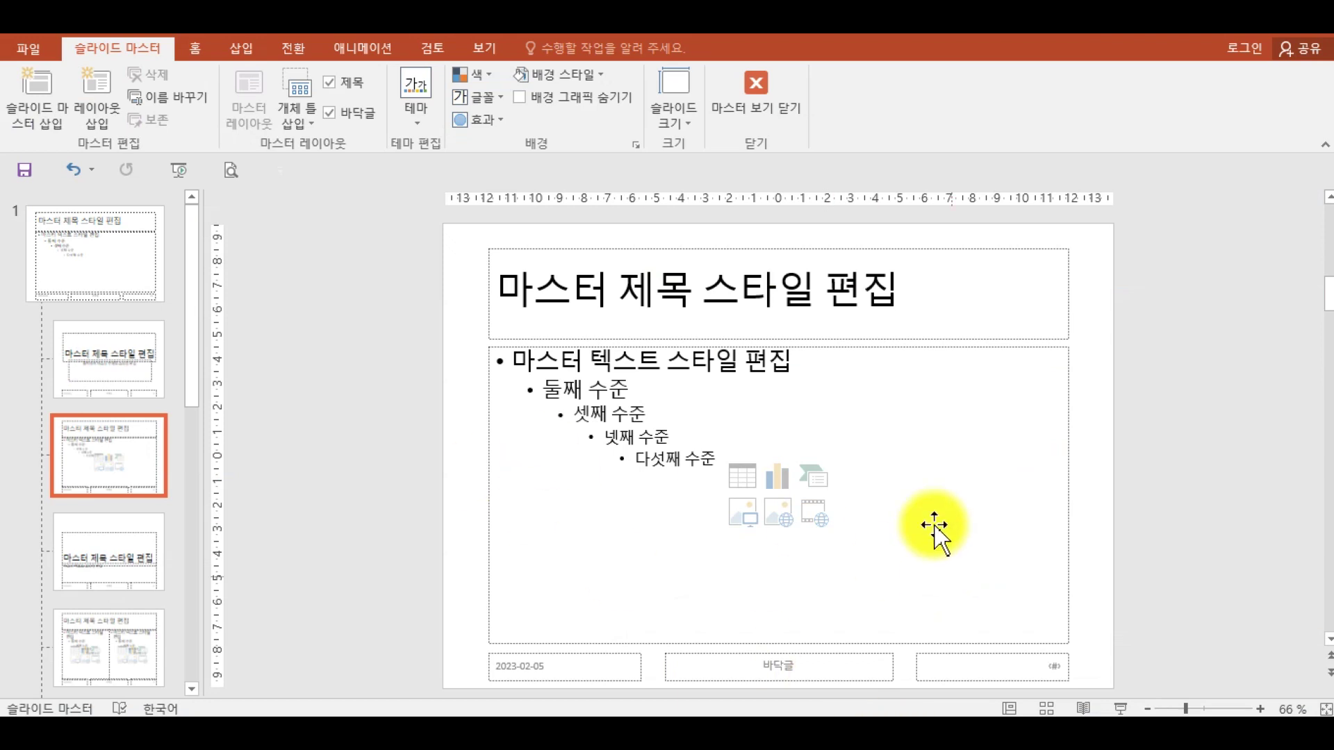
- Choose the Notched Right Arrow from the Home tab's Block Arrows shapes
{"action": "left_click", "coordinate": [194, 50]}
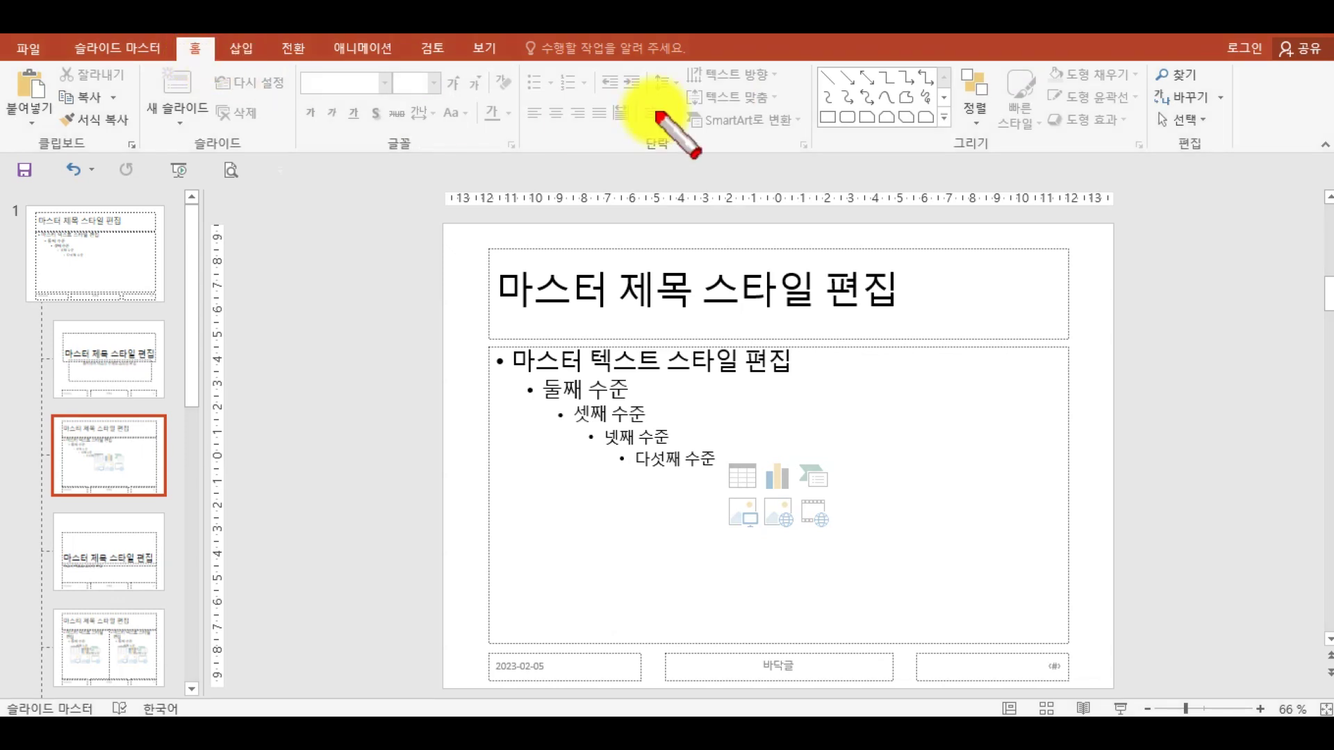
{"action": "left_click_drag", "start_coordinate": [945, 130], "coordinate": [999, 159]}
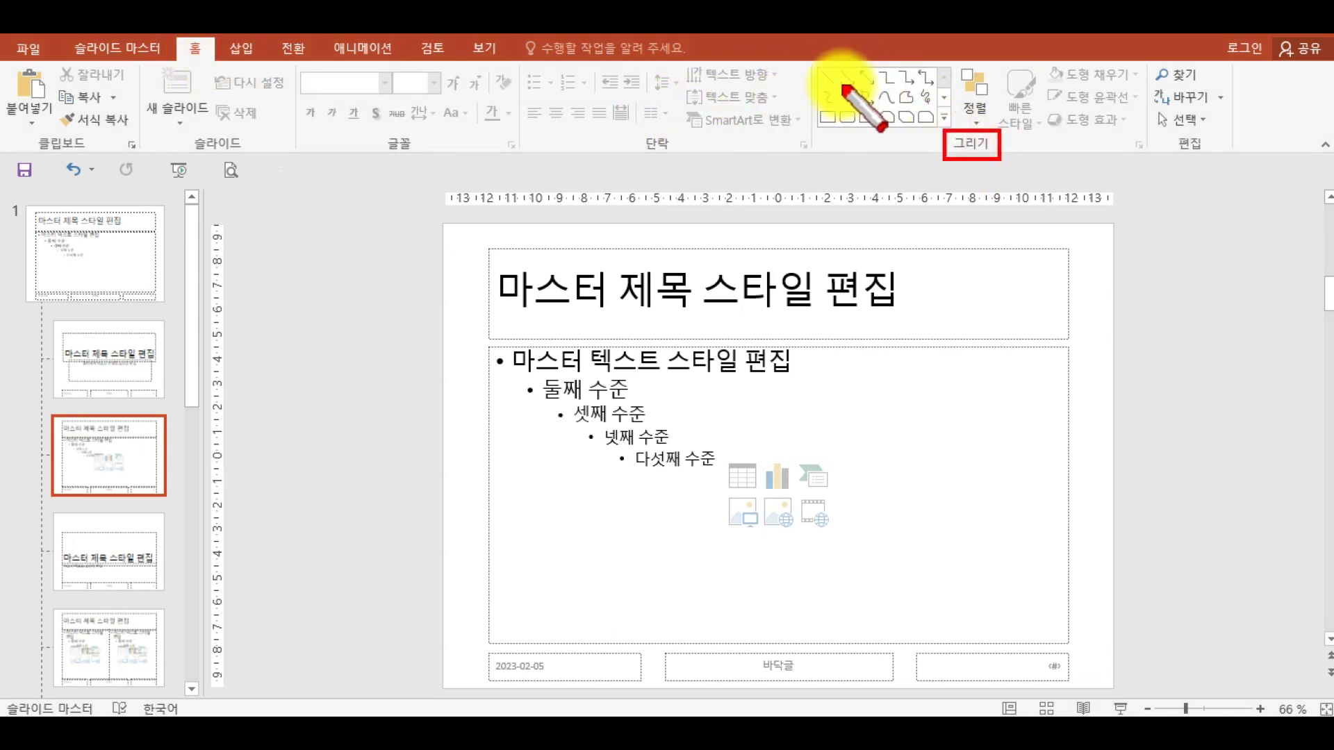
{"action": "mouse_move", "coordinate": [810, 57]}
{"action": "left_mouse_down"}
{"action": "mouse_move", "coordinate": [923, 133]}
{"action": "mouse_move", "coordinate": [954, 128]}
{"action": "left_mouse_up"}
{"action": "key", "text": "Escape"}
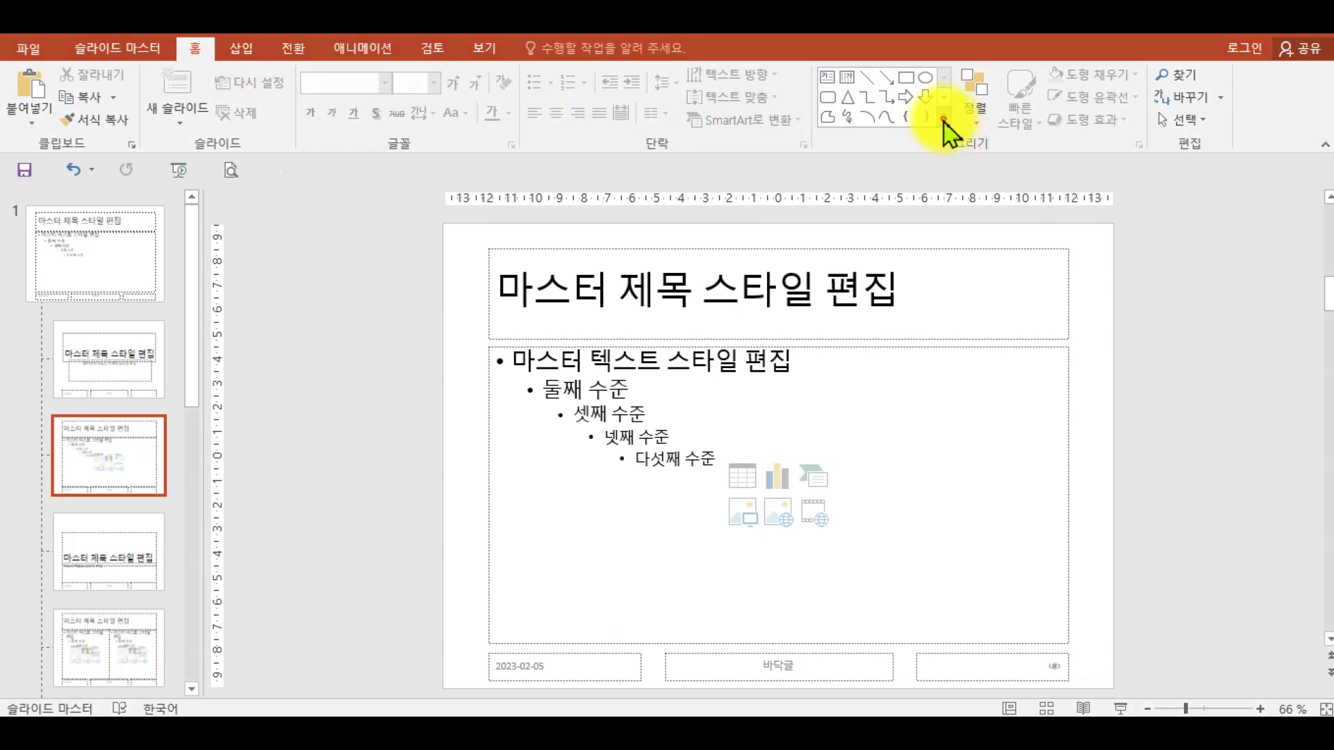
{"action": "left_click", "coordinate": [943, 118]}
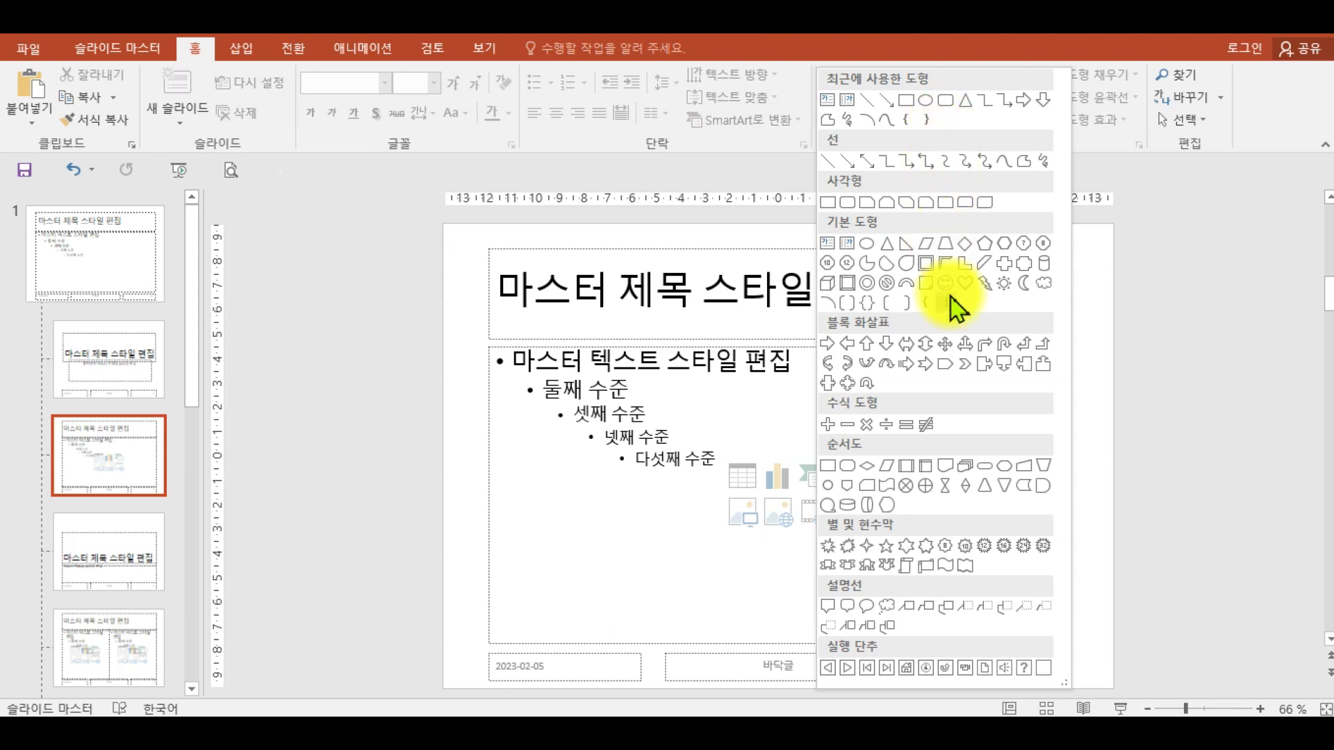
{"action": "left_click", "coordinate": [966, 368]}
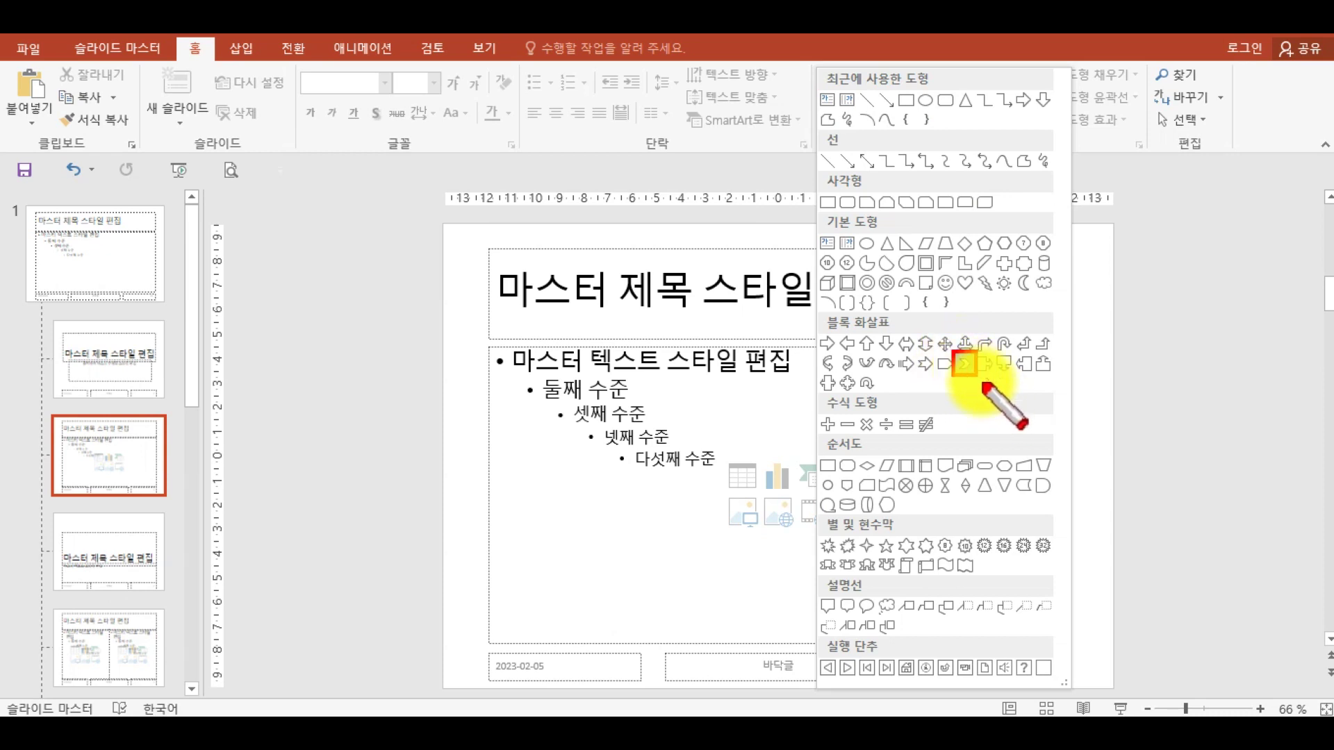
{"action": "left_click", "coordinate": [965, 363]}
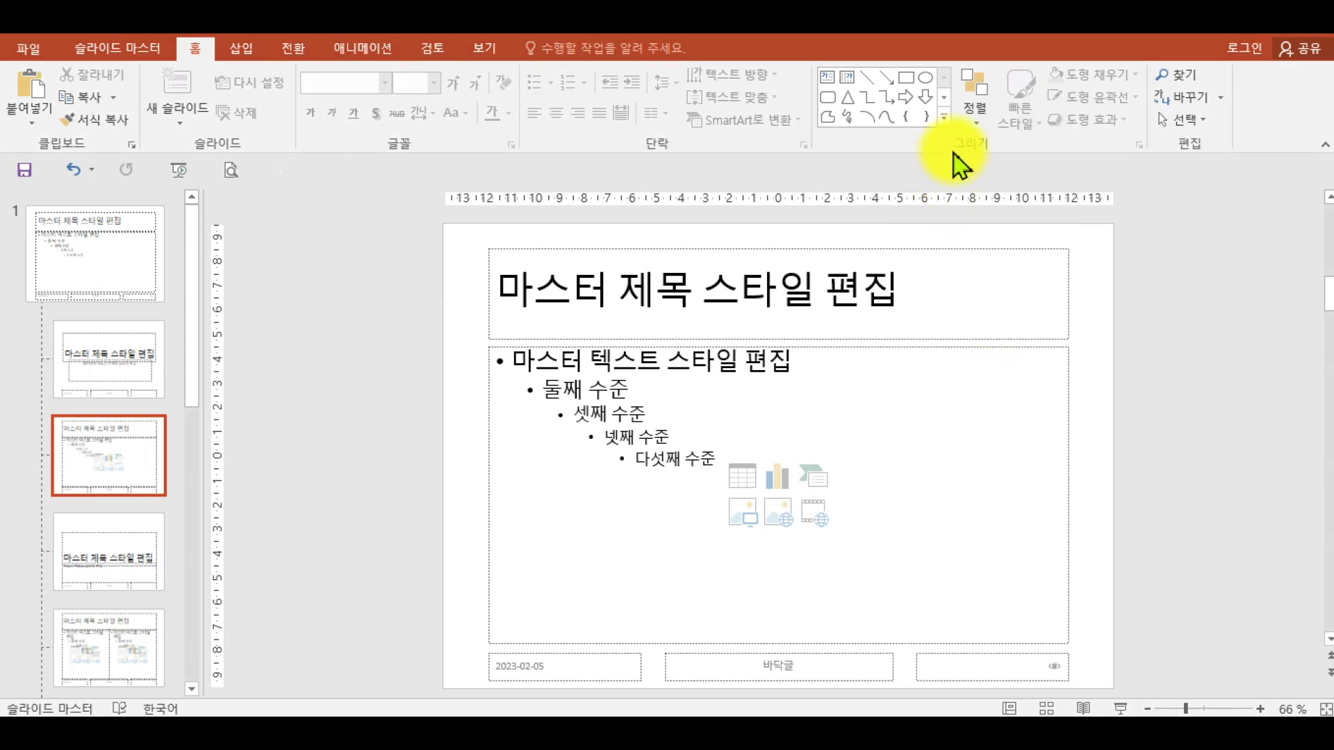
{"action": "left_click", "coordinate": [941, 123]}
{"action": "left_click", "coordinate": [964, 364]}
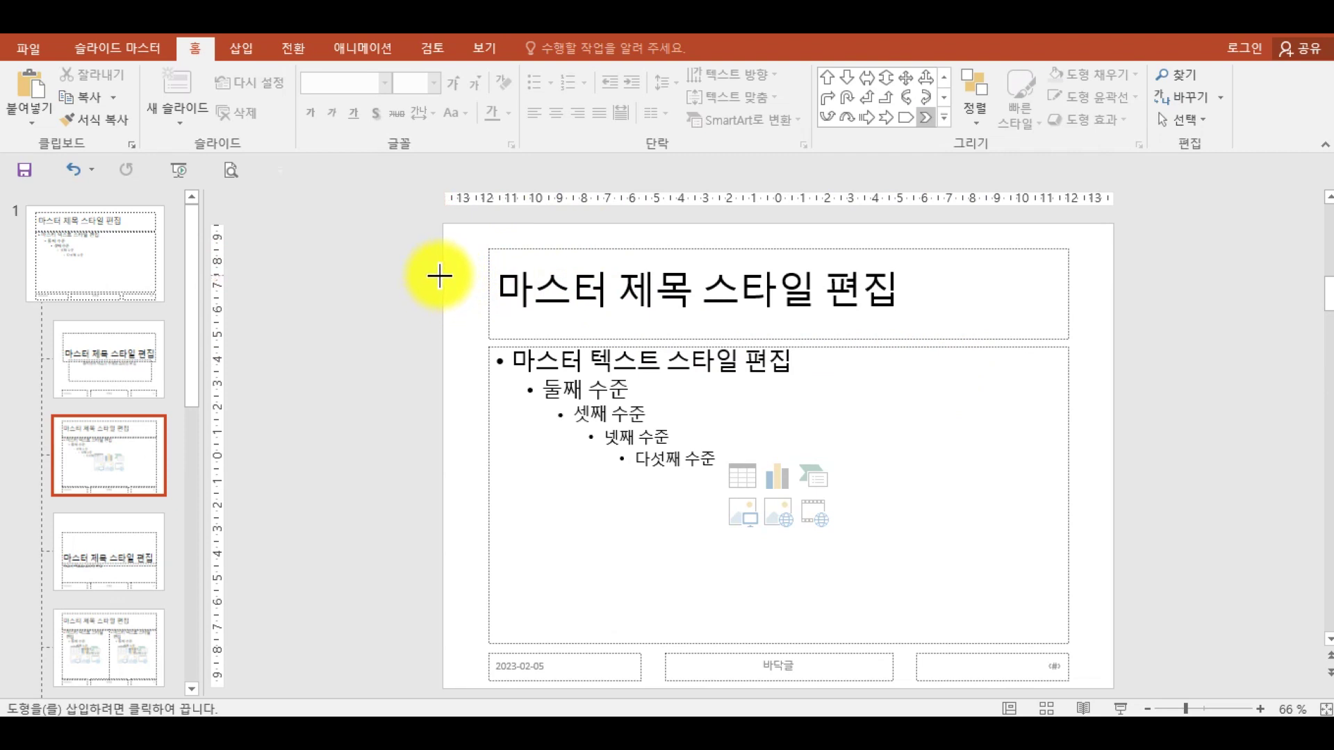
- Draw the blue notched arrow across the title placeholder, spanning the full slide width
{"action": "left_click_drag", "start_coordinate": [441, 270], "coordinate": [1112, 319]}
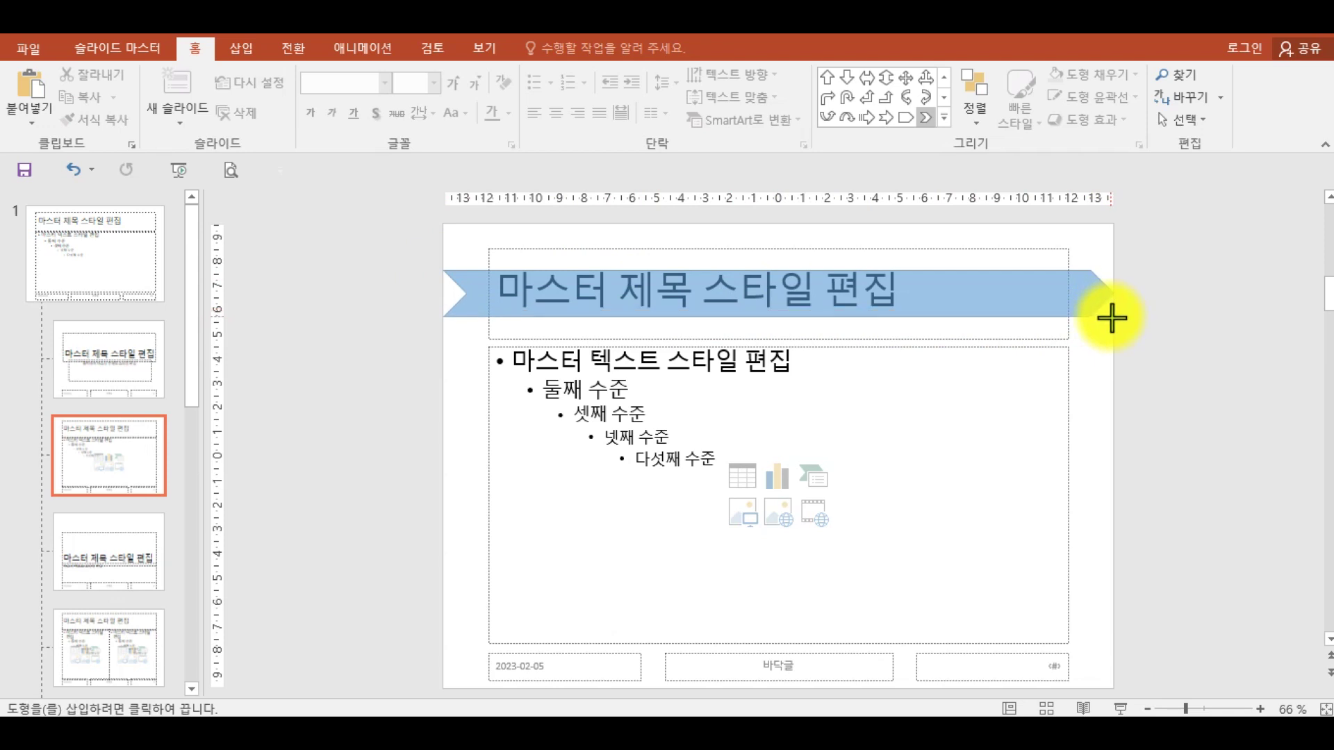
{"action": "left_click_drag", "start_coordinate": [1111, 318], "coordinate": [1111, 319]}
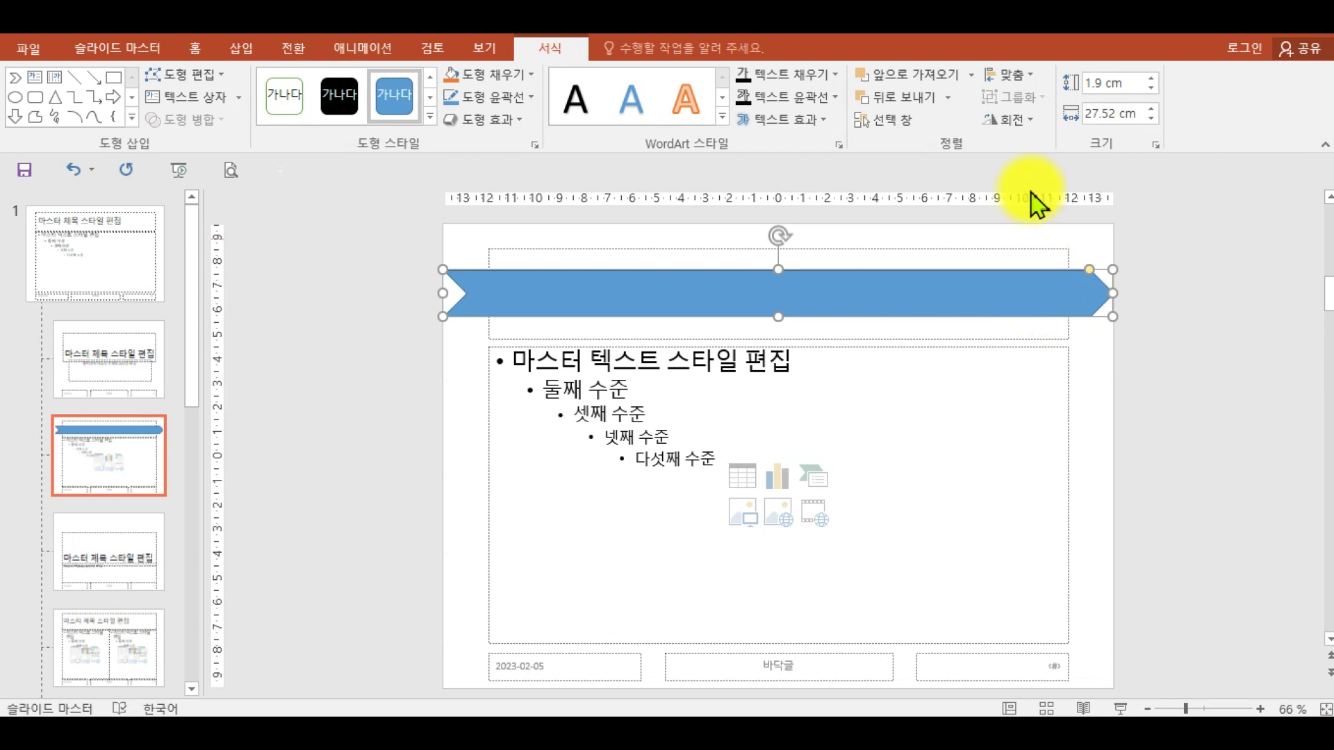
{"action": "left_click", "coordinate": [553, 51]}
{"action": "left_click", "coordinate": [1020, 127]}
{"action": "left_click", "coordinate": [1020, 125]}
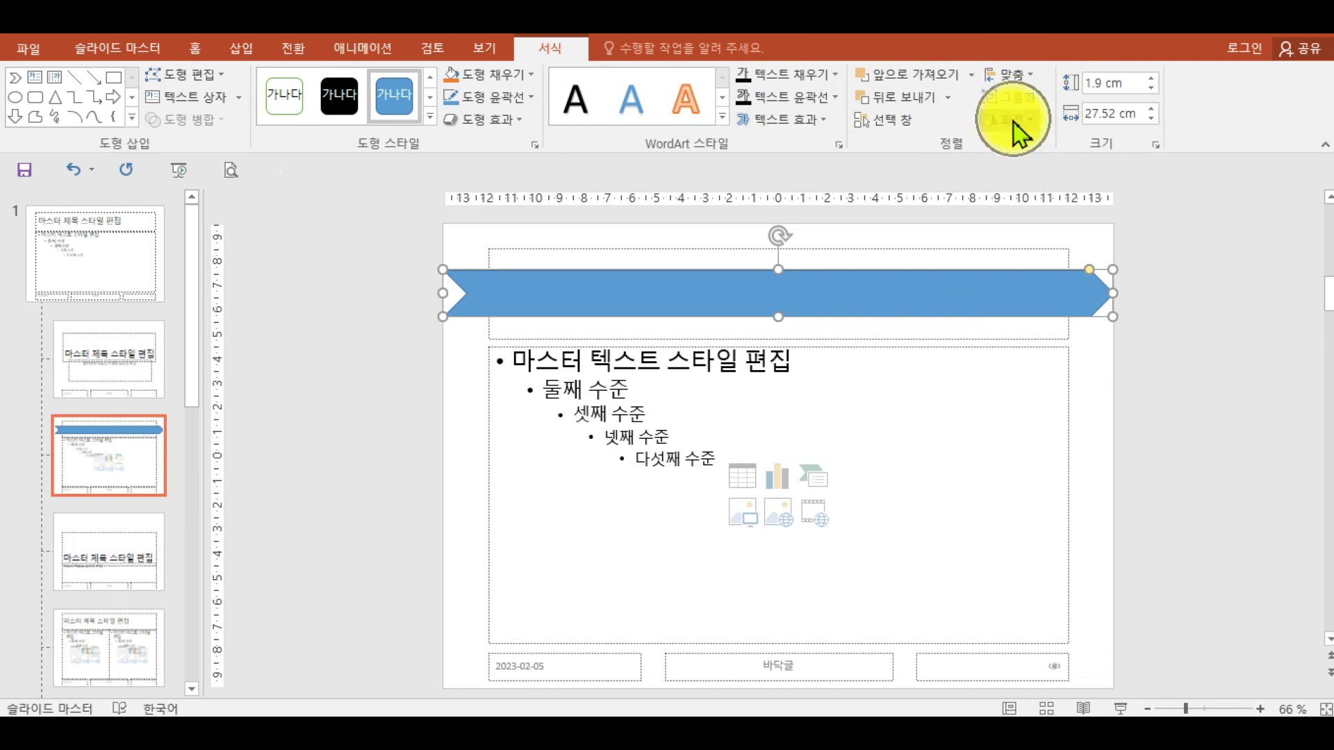
{"action": "left_click", "coordinate": [1098, 235]}
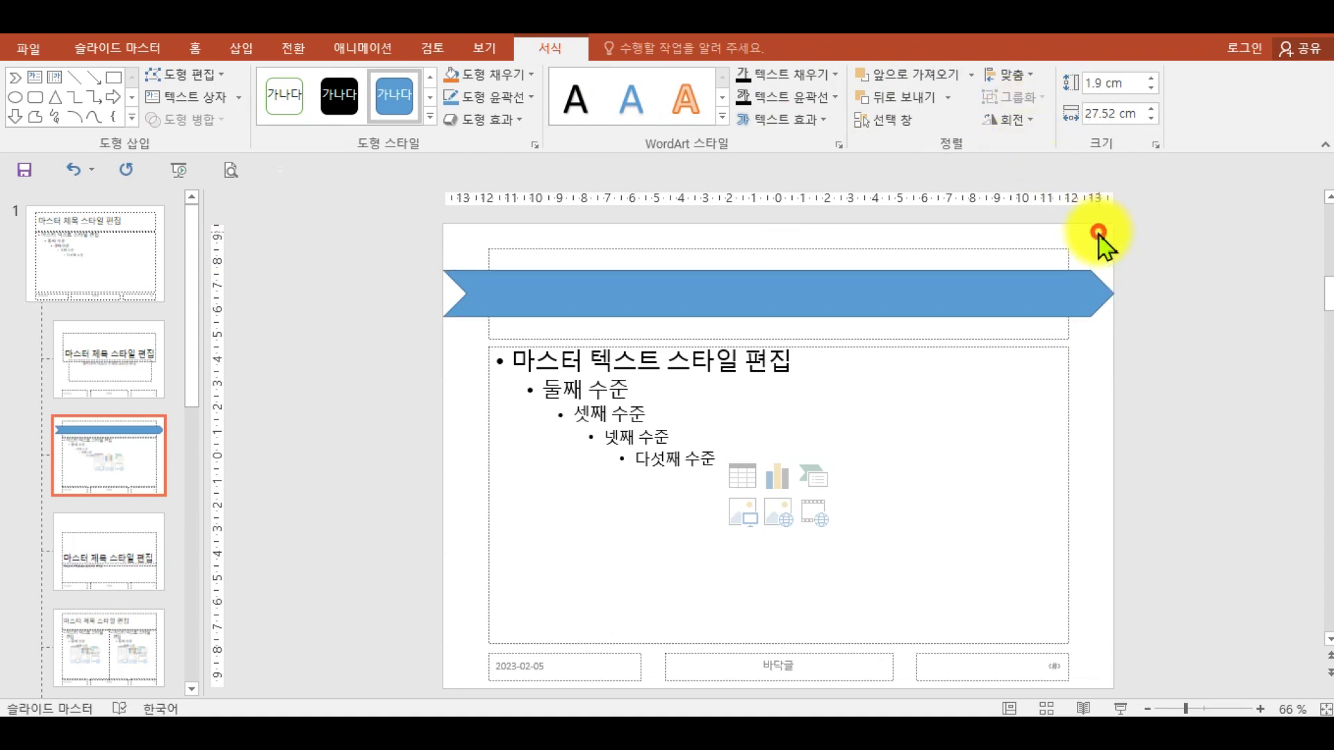
- Flip the blue arrow horizontally so it points left, and set it to No Outline
{"action": "left_click", "coordinate": [1043, 288]}
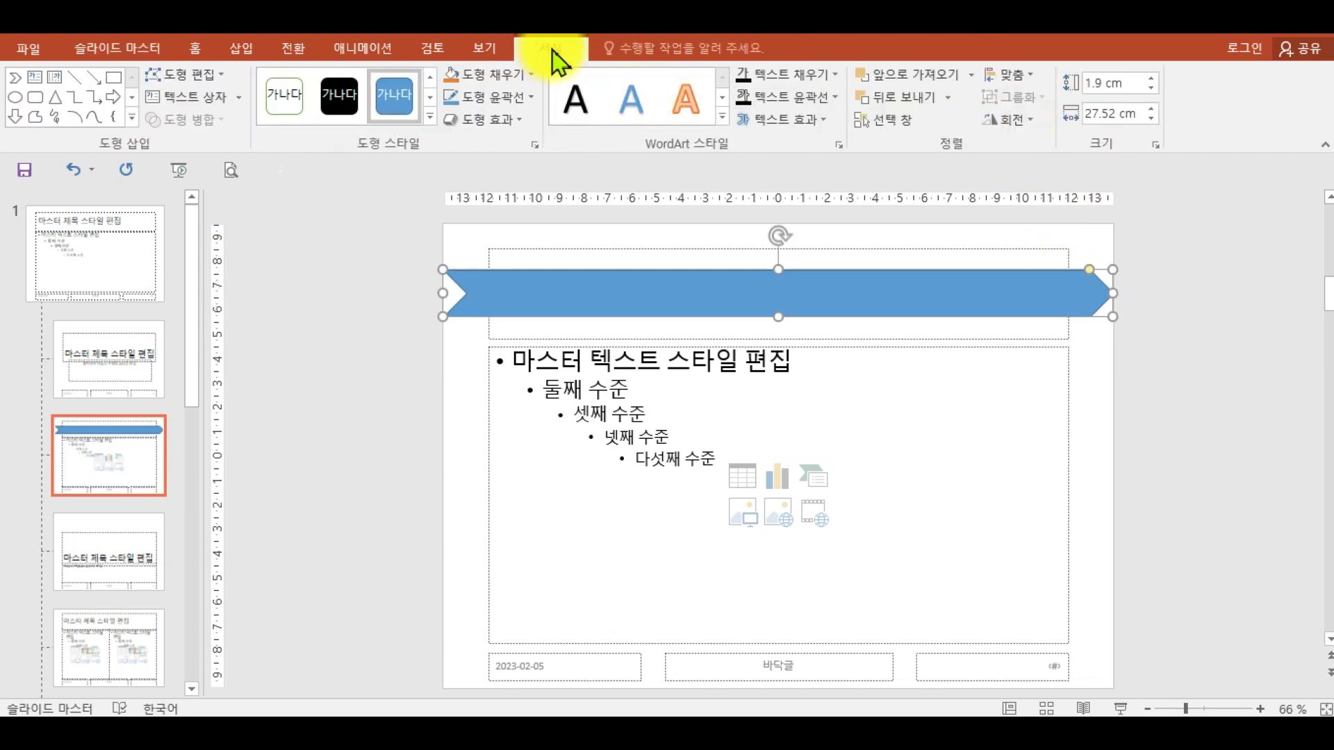
{"action": "left_click", "coordinate": [1014, 121]}
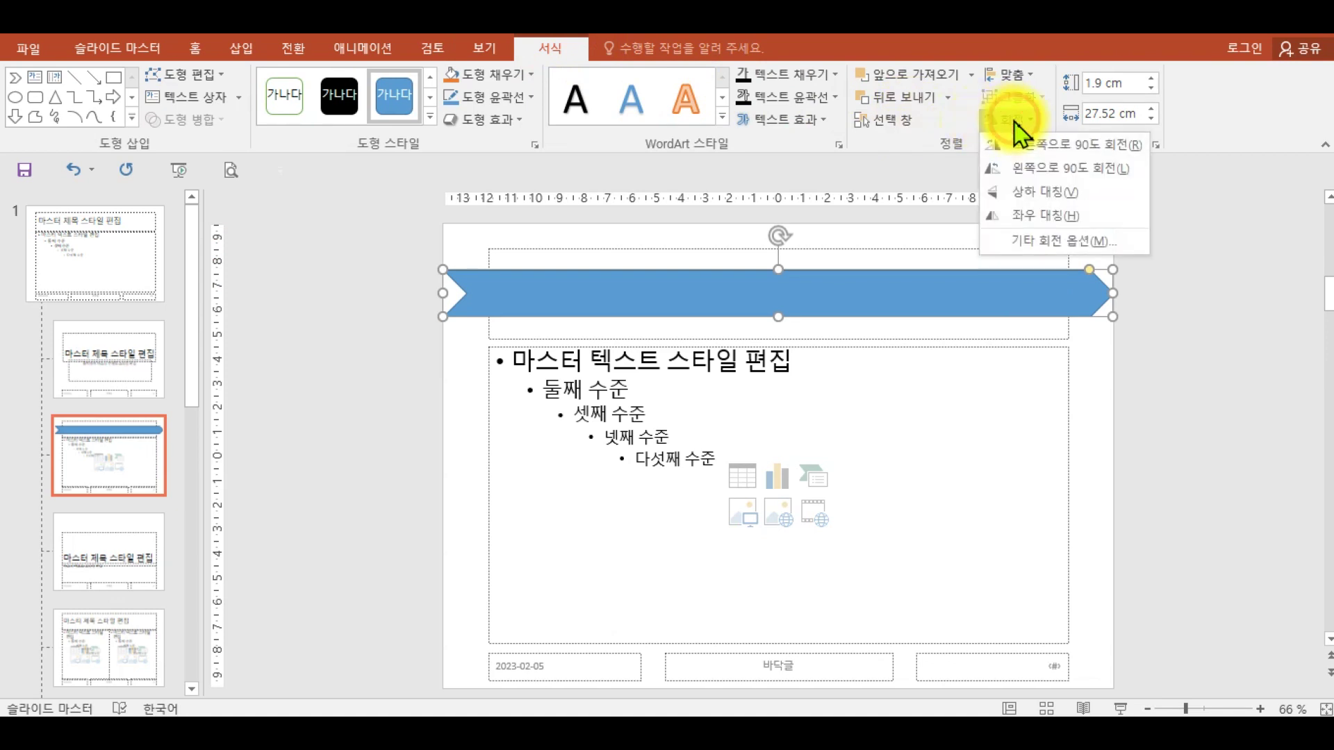
{"action": "left_click", "coordinate": [1024, 218]}
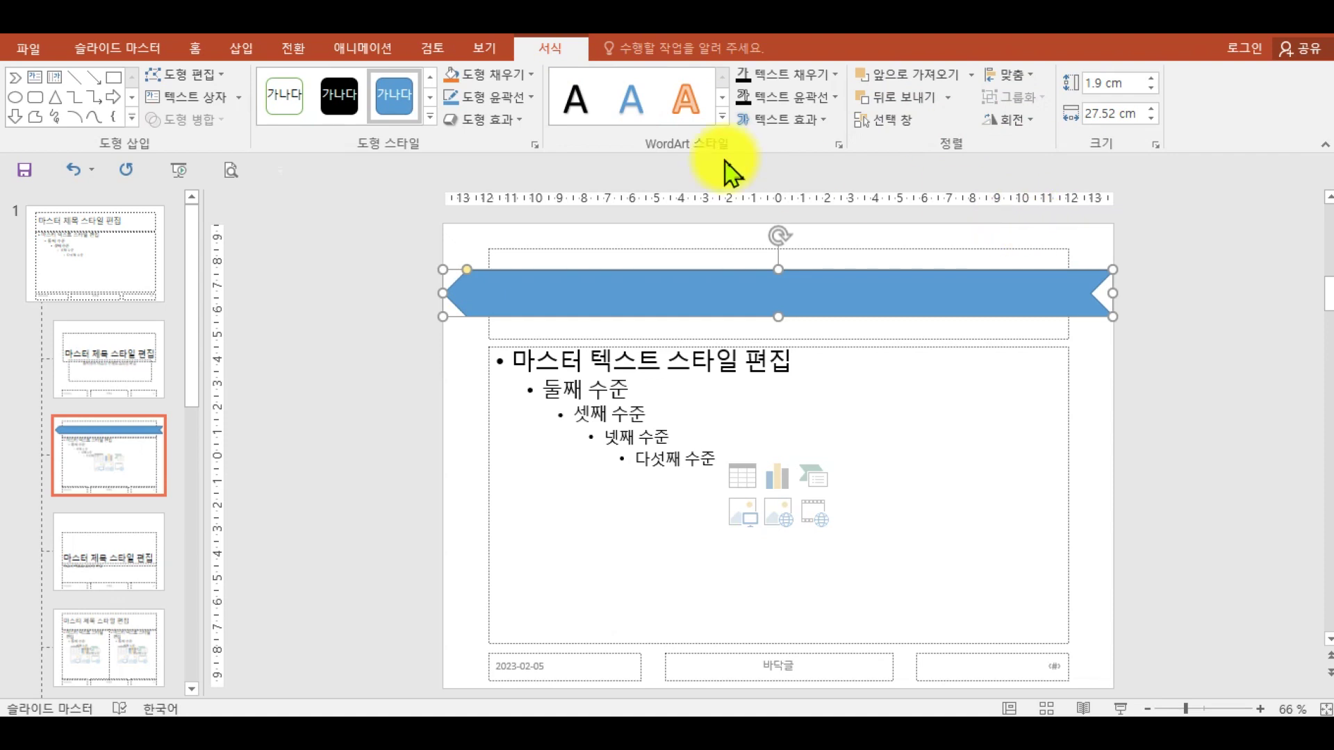
{"action": "left_click", "coordinate": [513, 98]}
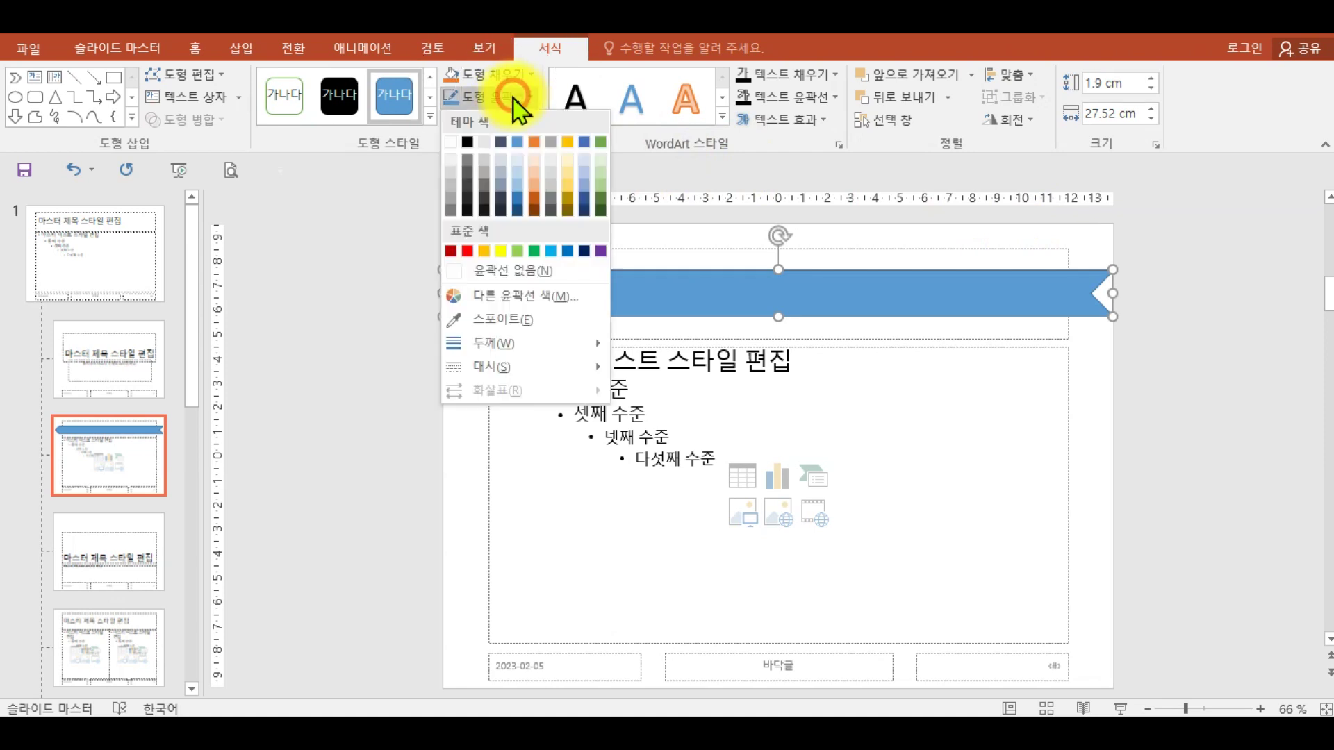
{"action": "left_click", "coordinate": [515, 271]}
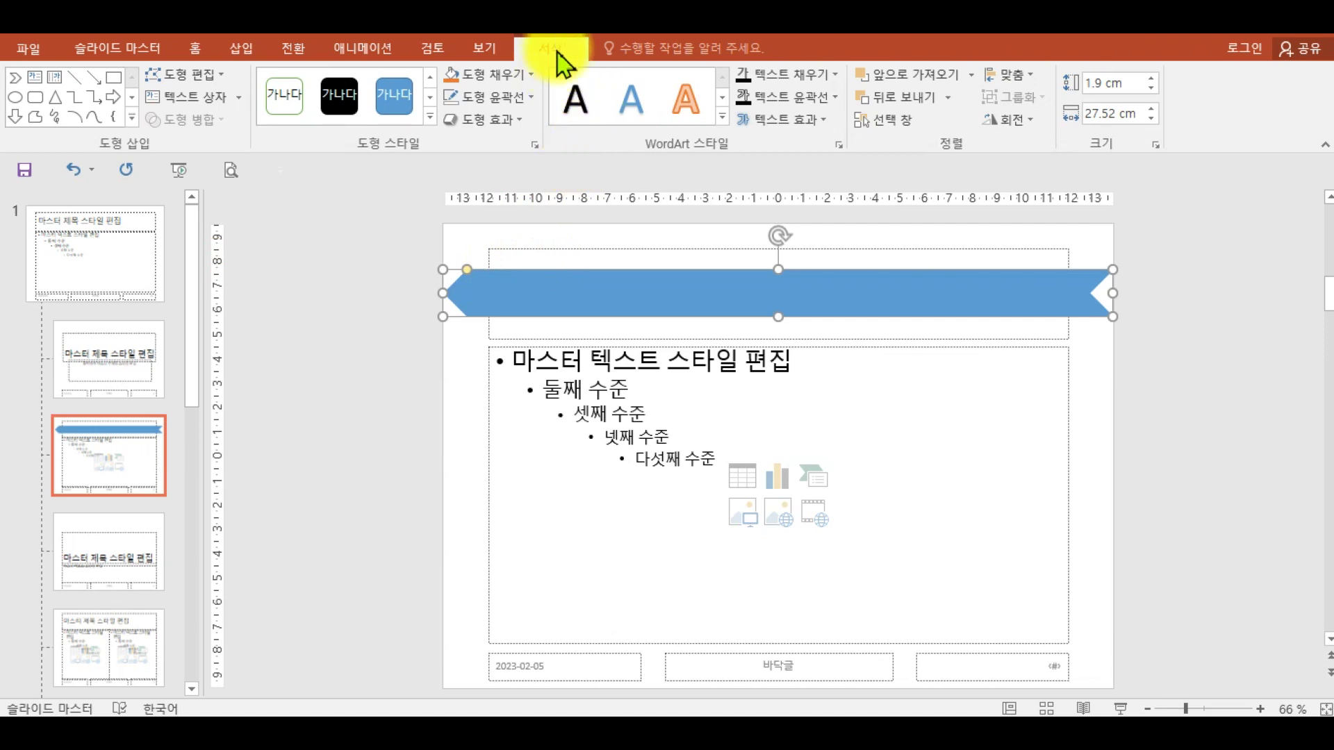
- Draw a wide Pentagon banner across the top of the slide over the title area
{"action": "left_click", "coordinate": [131, 118]}
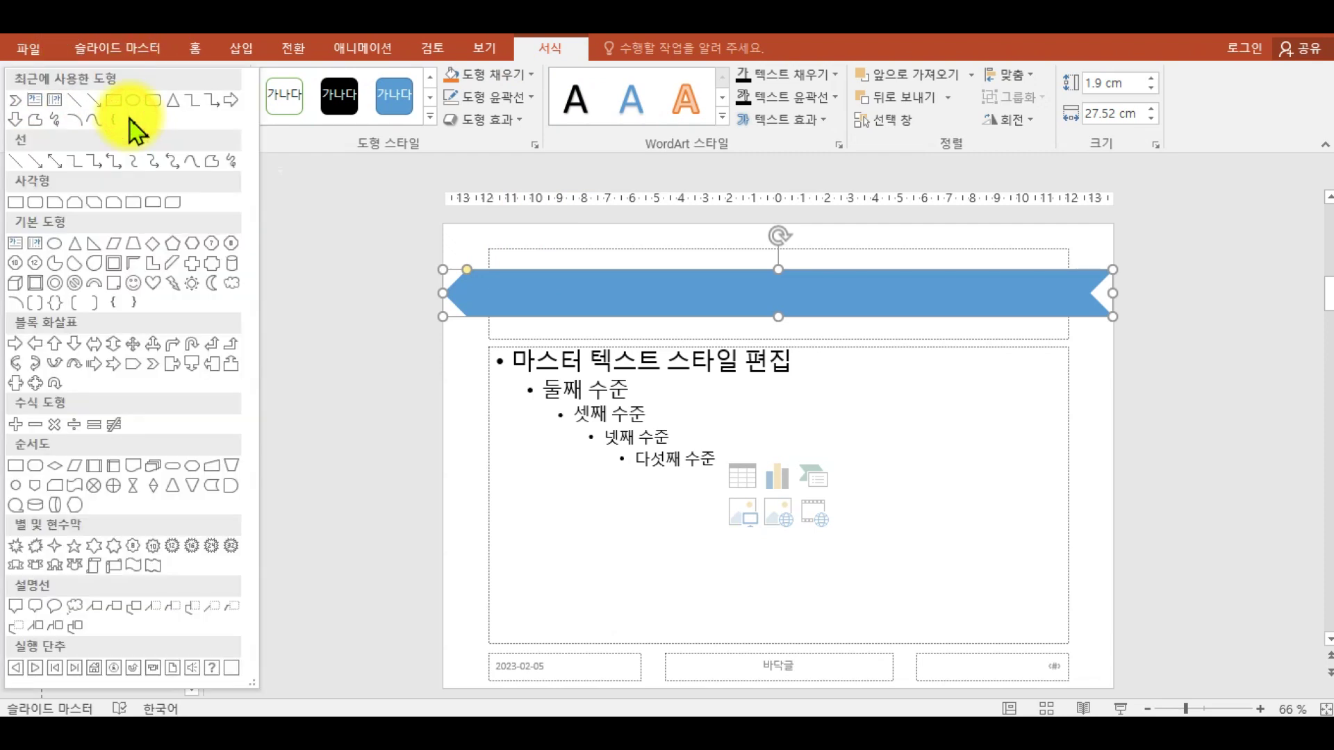
{"action": "left_click", "coordinate": [132, 366]}
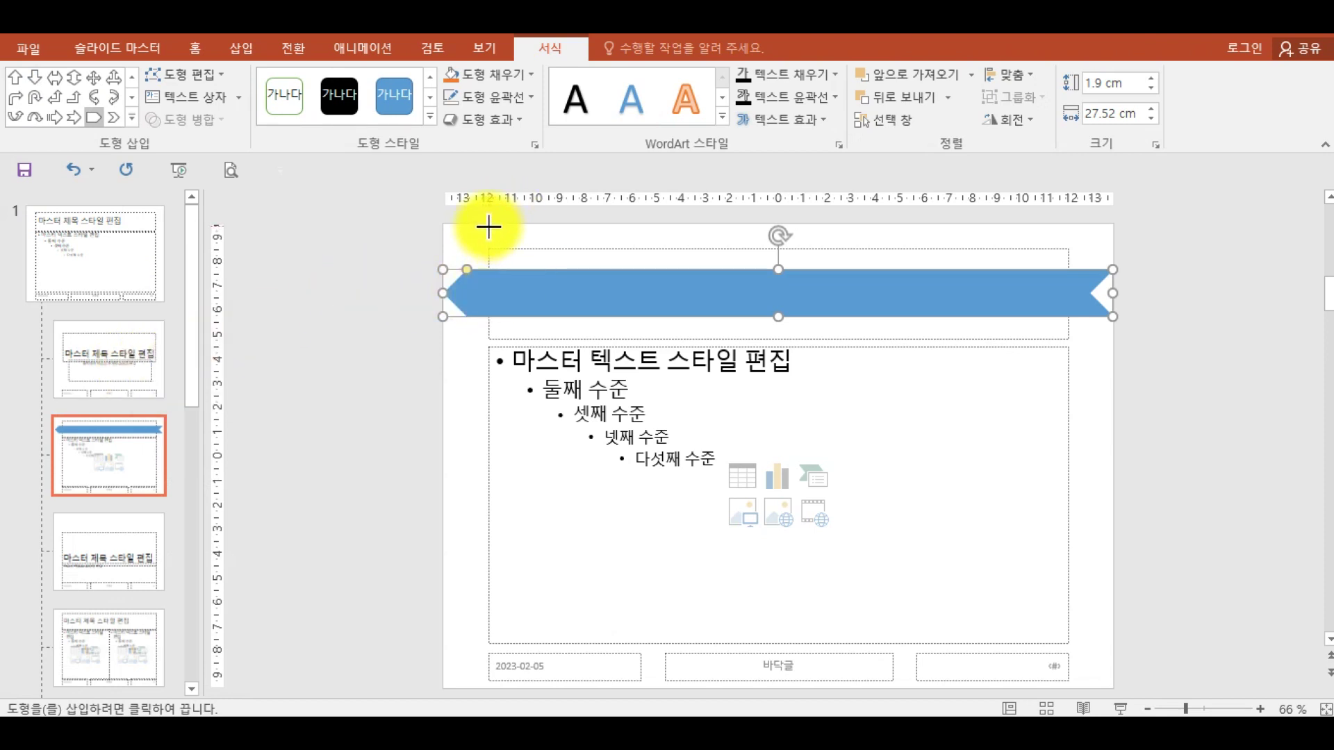
{"action": "left_click_drag", "start_coordinate": [490, 224], "coordinate": [1067, 316]}
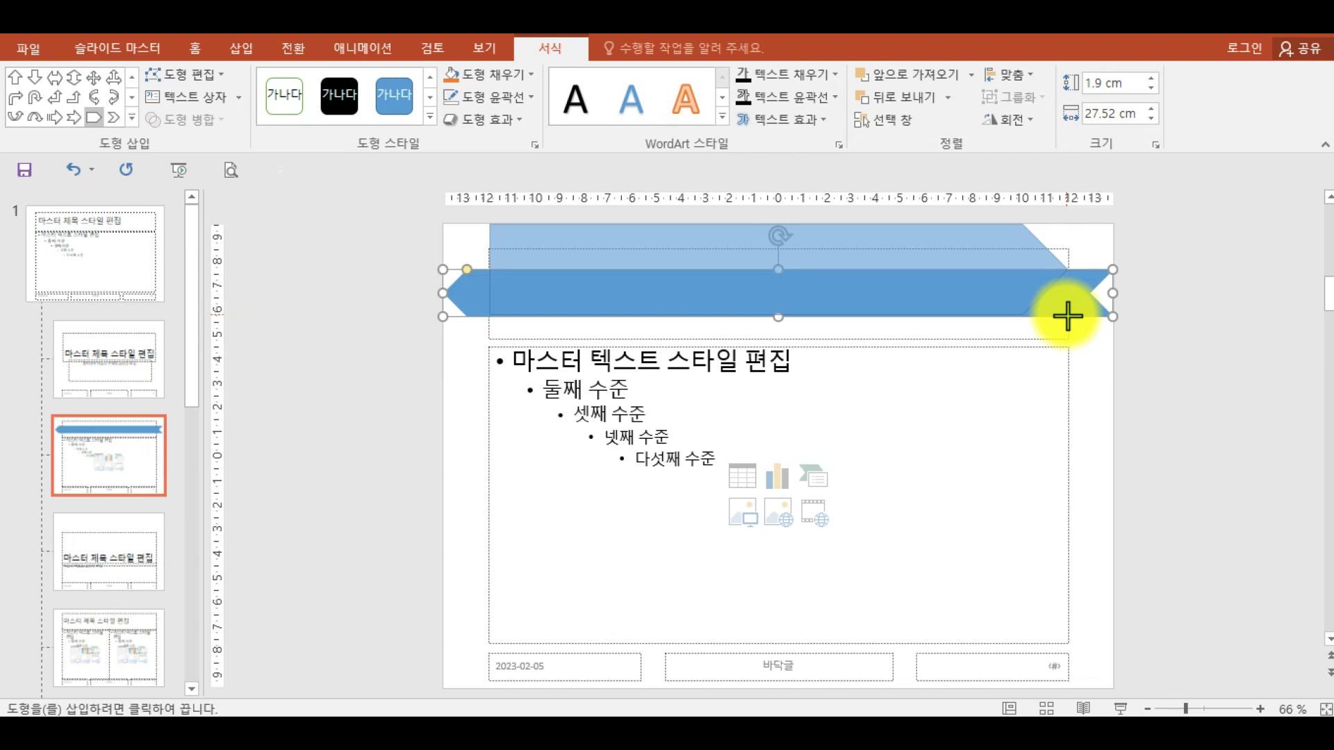
{"action": "left_click_drag", "start_coordinate": [1068, 317], "coordinate": [1067, 316]}
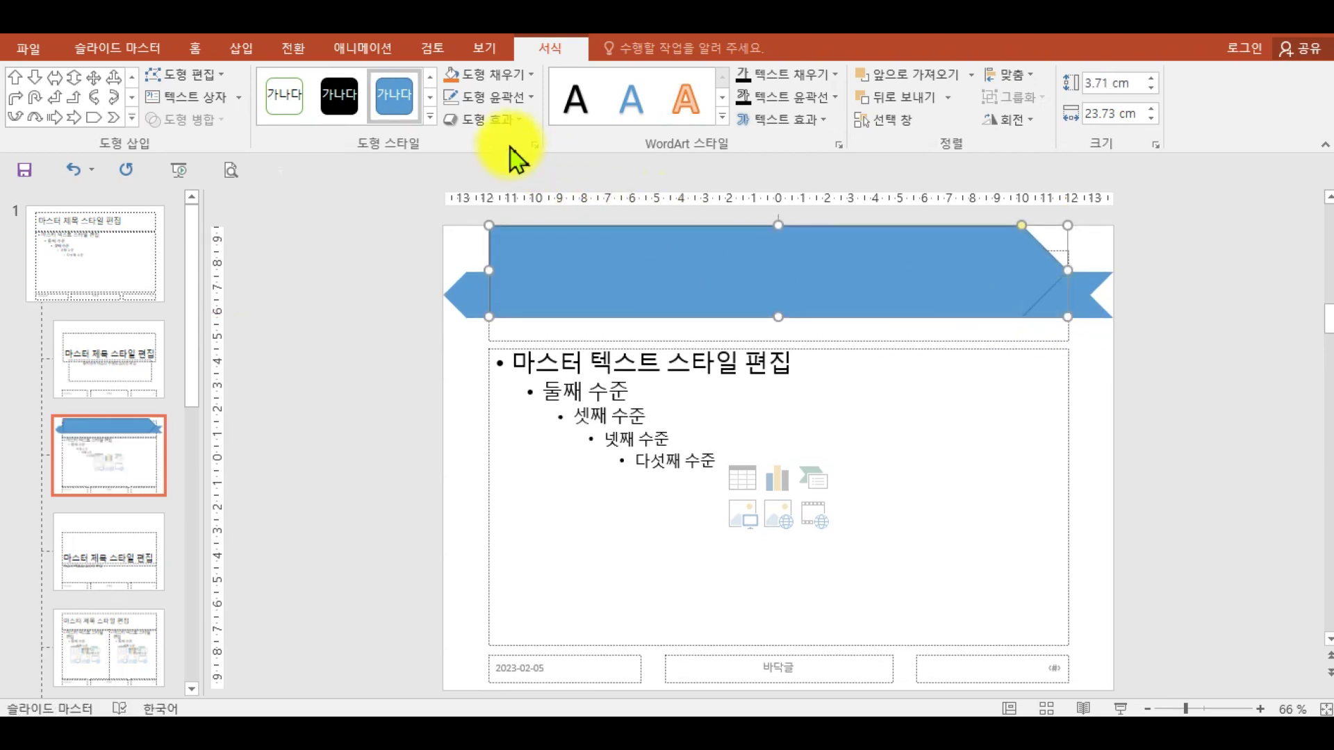
{"action": "left_click", "coordinate": [510, 101]}
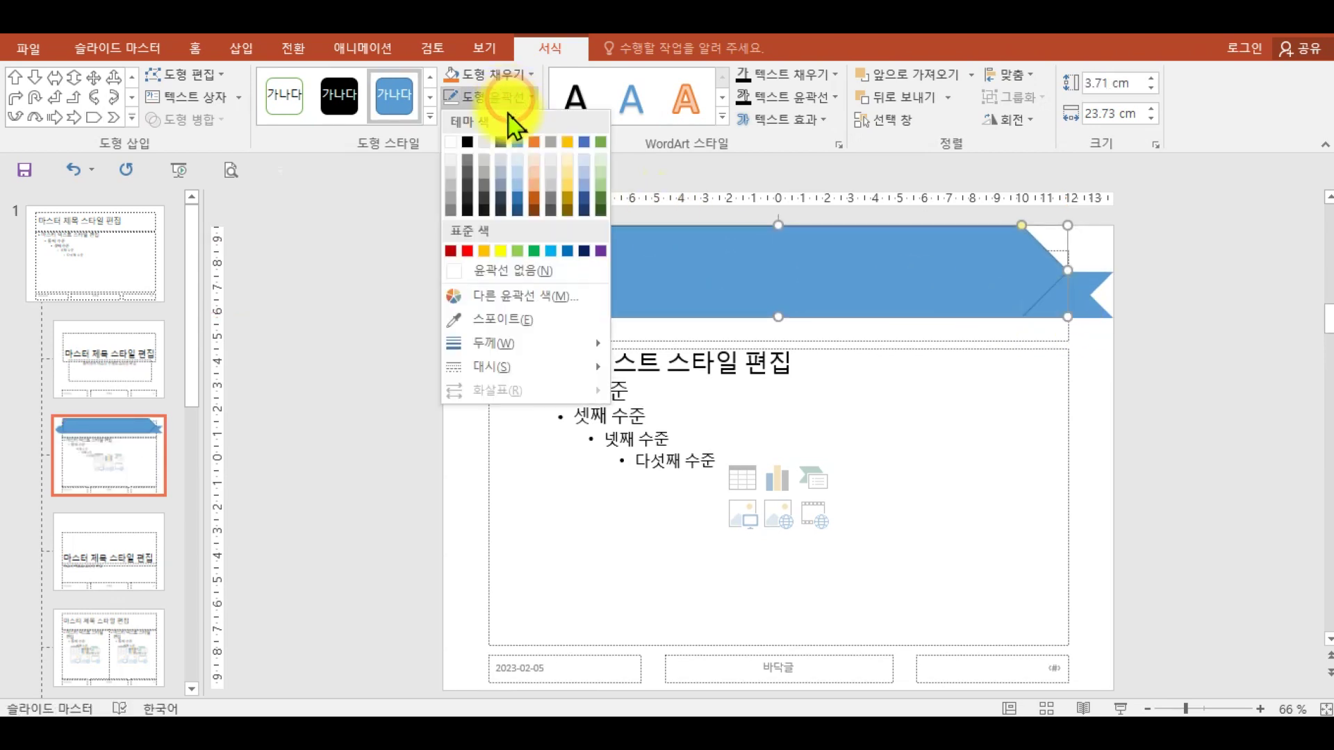
- Make the pentagon banner orange with no outline and nudge it to the top edge
{"action": "left_click", "coordinate": [505, 271]}
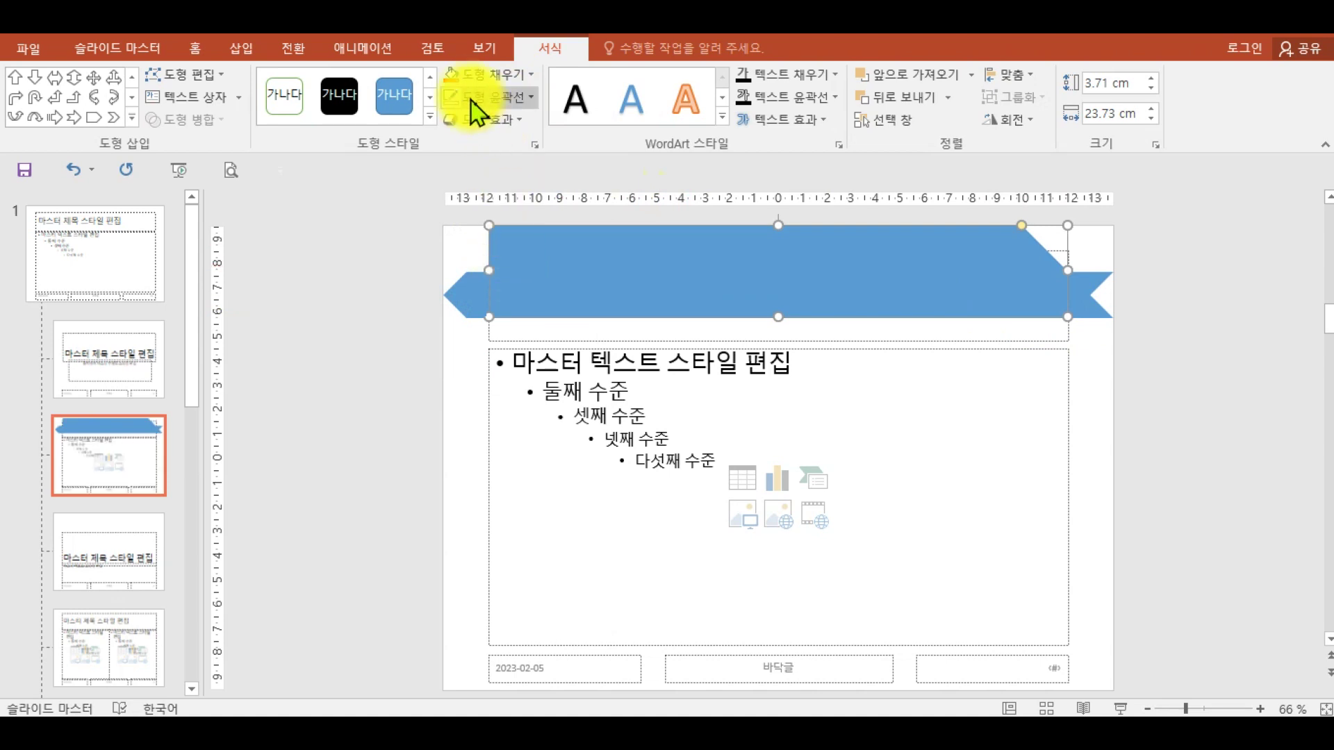
{"action": "left_click", "coordinate": [477, 81]}
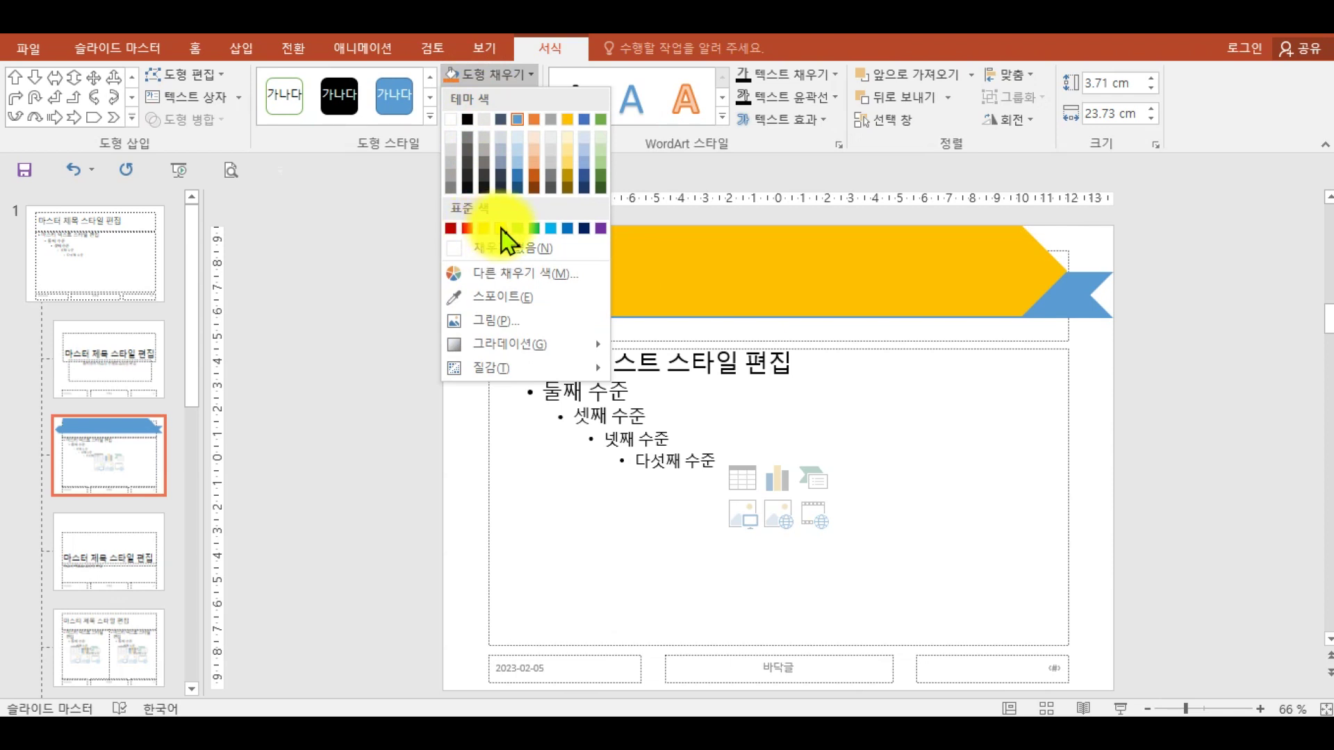
{"action": "left_click", "coordinate": [535, 119]}
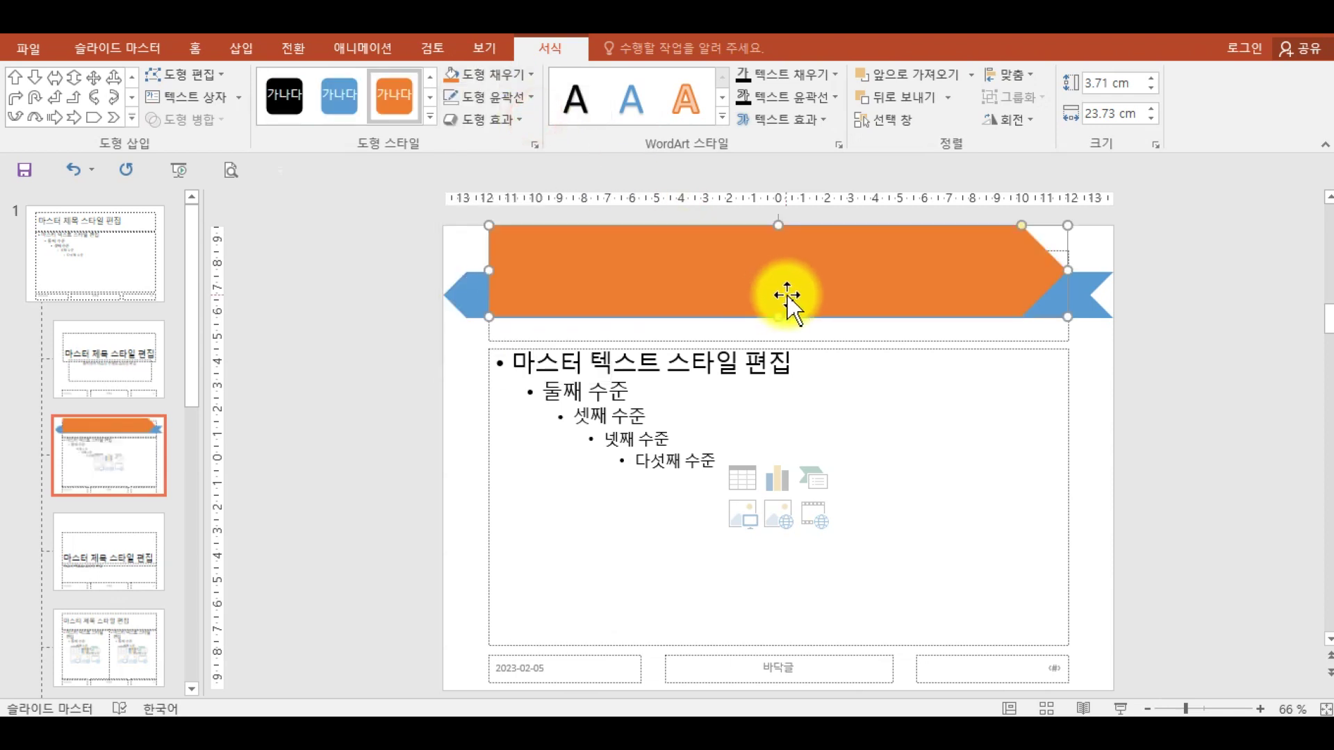
{"action": "left_click_drag", "start_coordinate": [778, 313], "coordinate": [778, 318]}
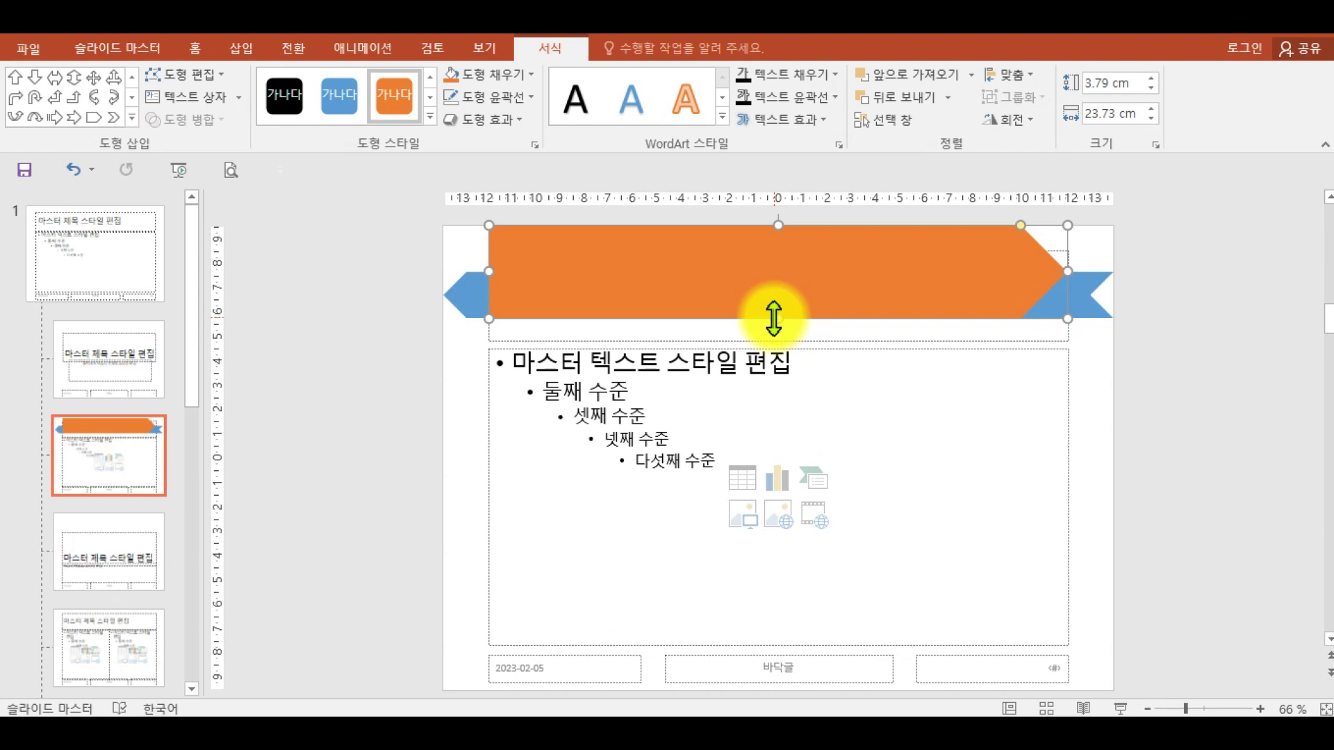
- Select the title placeholder hidden behind the orange banner
{"action": "left_click", "coordinate": [1096, 297]}
{"action": "left_click", "coordinate": [996, 280]}
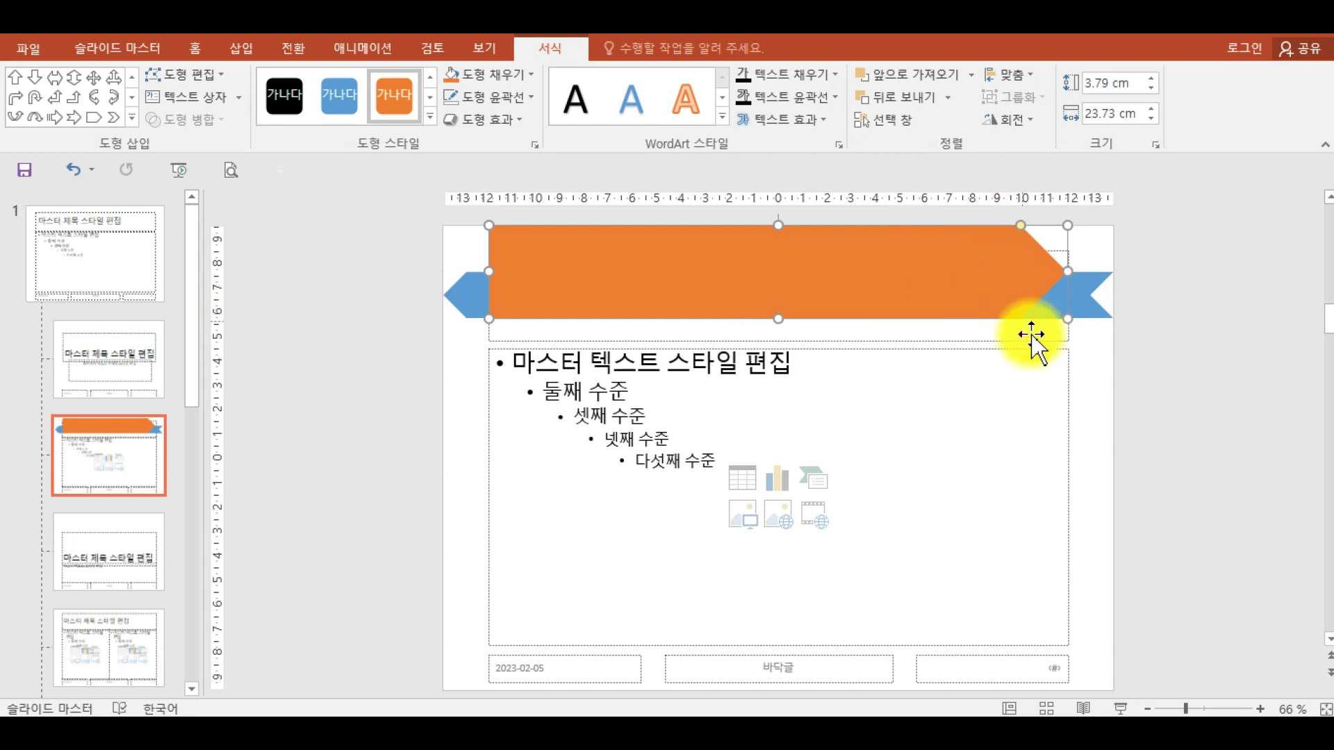
{"action": "left_click", "coordinate": [1063, 339]}
{"action": "left_click", "coordinate": [1063, 338]}
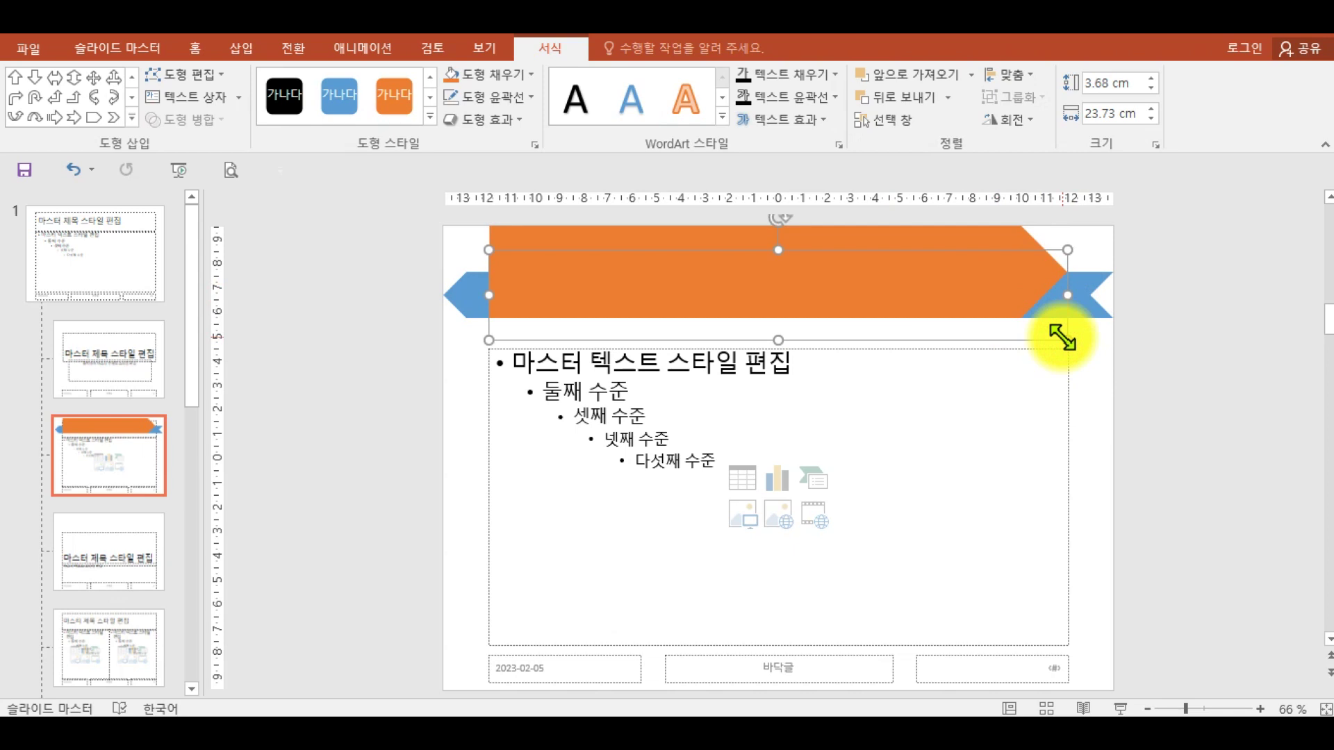
{"action": "left_click_drag", "start_coordinate": [1055, 346], "coordinate": [991, 321]}
{"action": "key", "text": "Escape"}
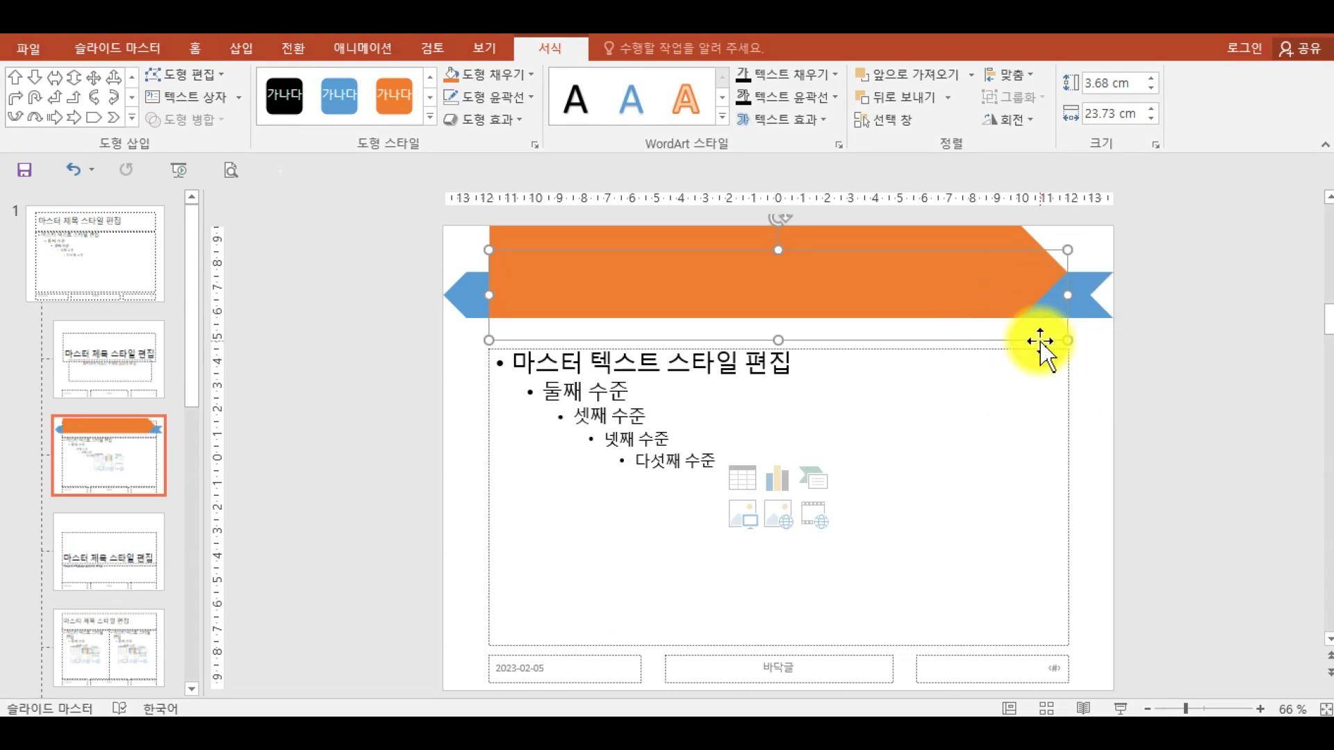
{"action": "left_click", "coordinate": [1040, 341]}
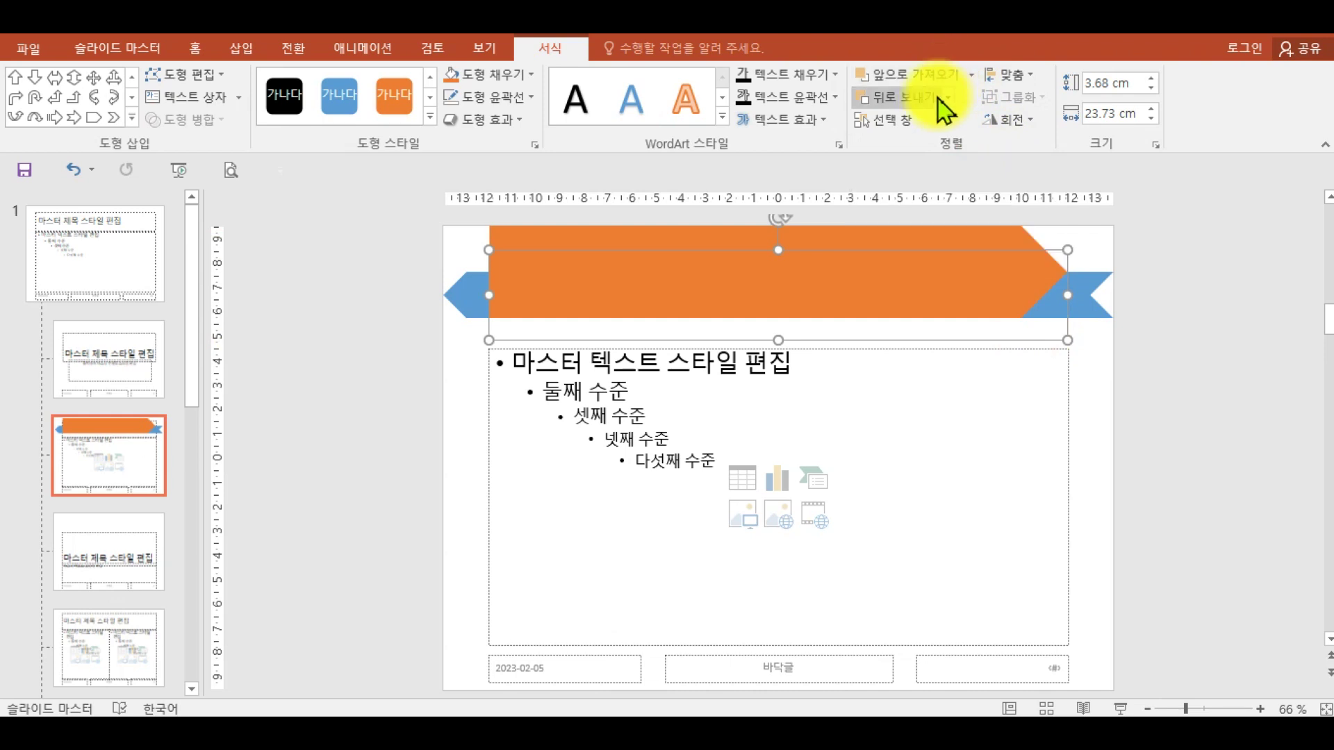
- Bring the title placeholder to front and resize its top and bottom to fit the banner
{"action": "left_click", "coordinate": [972, 77]}
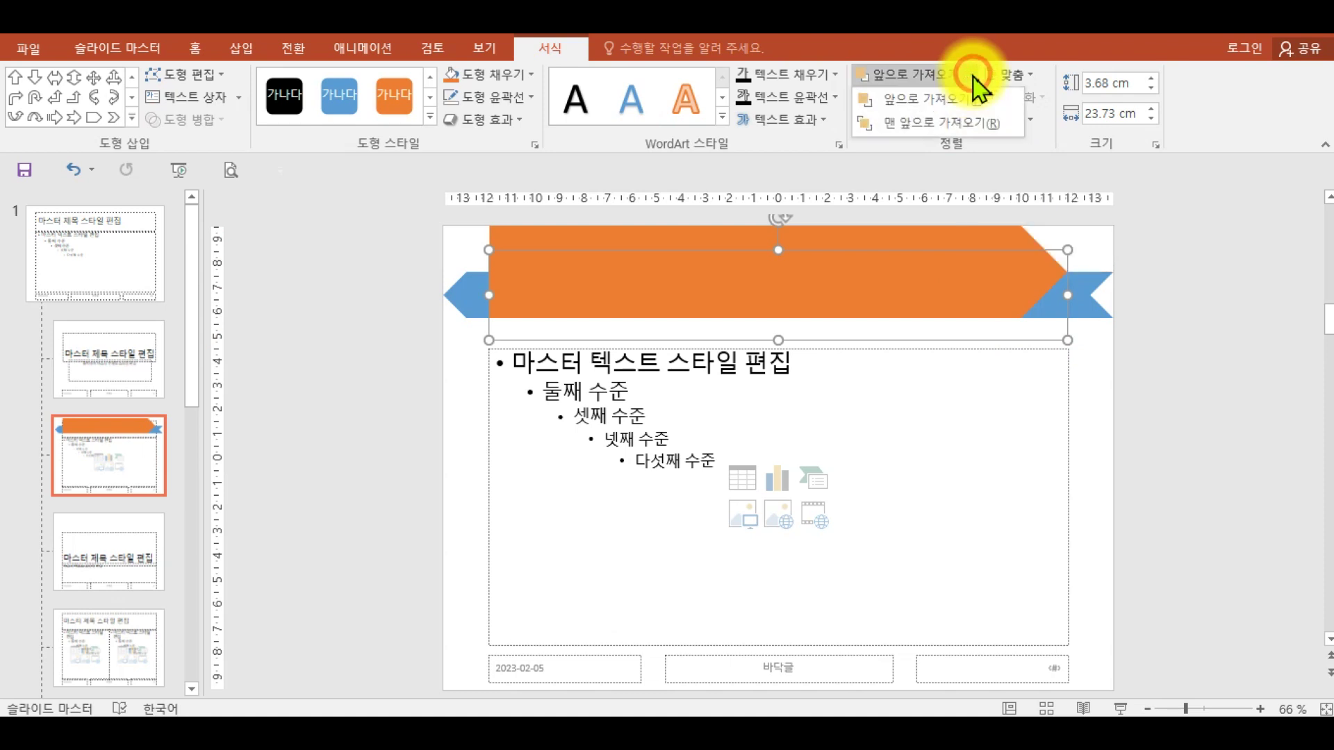
{"action": "left_click", "coordinate": [970, 124]}
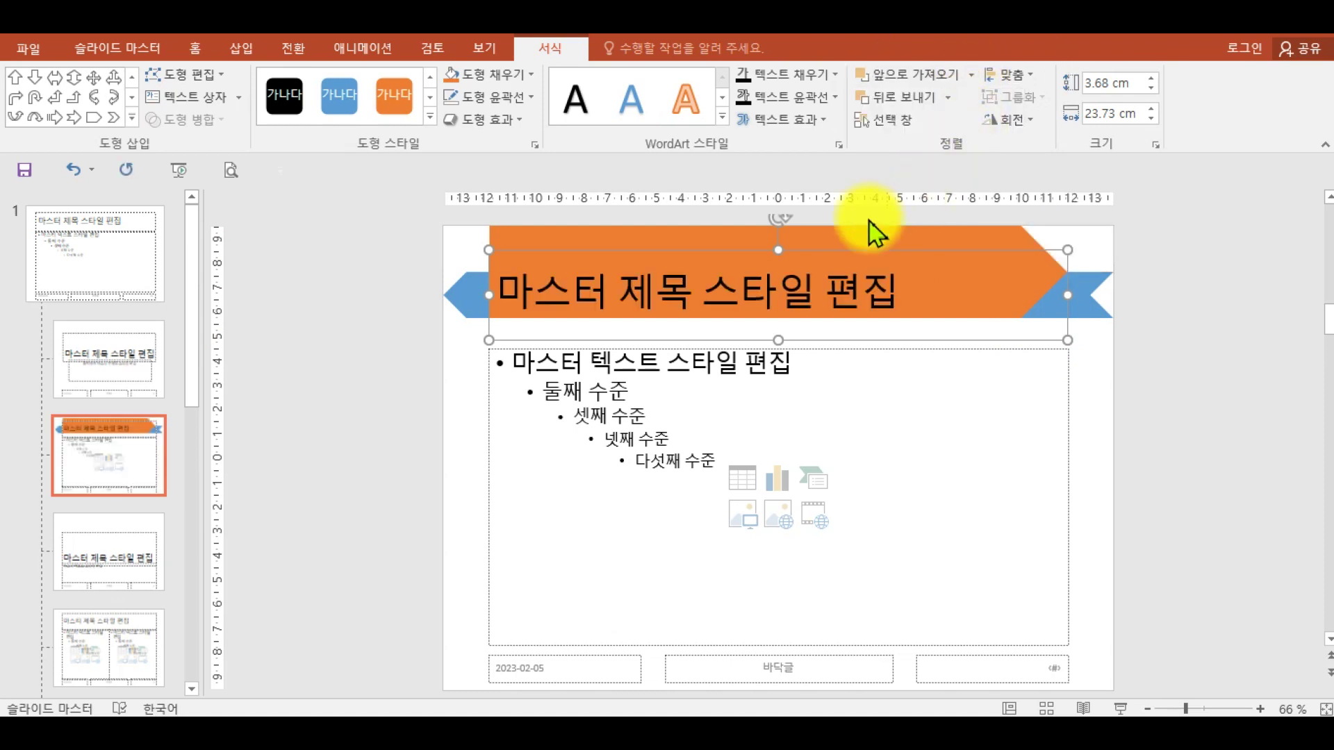
{"action": "left_click_drag", "start_coordinate": [781, 251], "coordinate": [781, 224]}
{"action": "left_click_drag", "start_coordinate": [780, 339], "coordinate": [777, 318]}
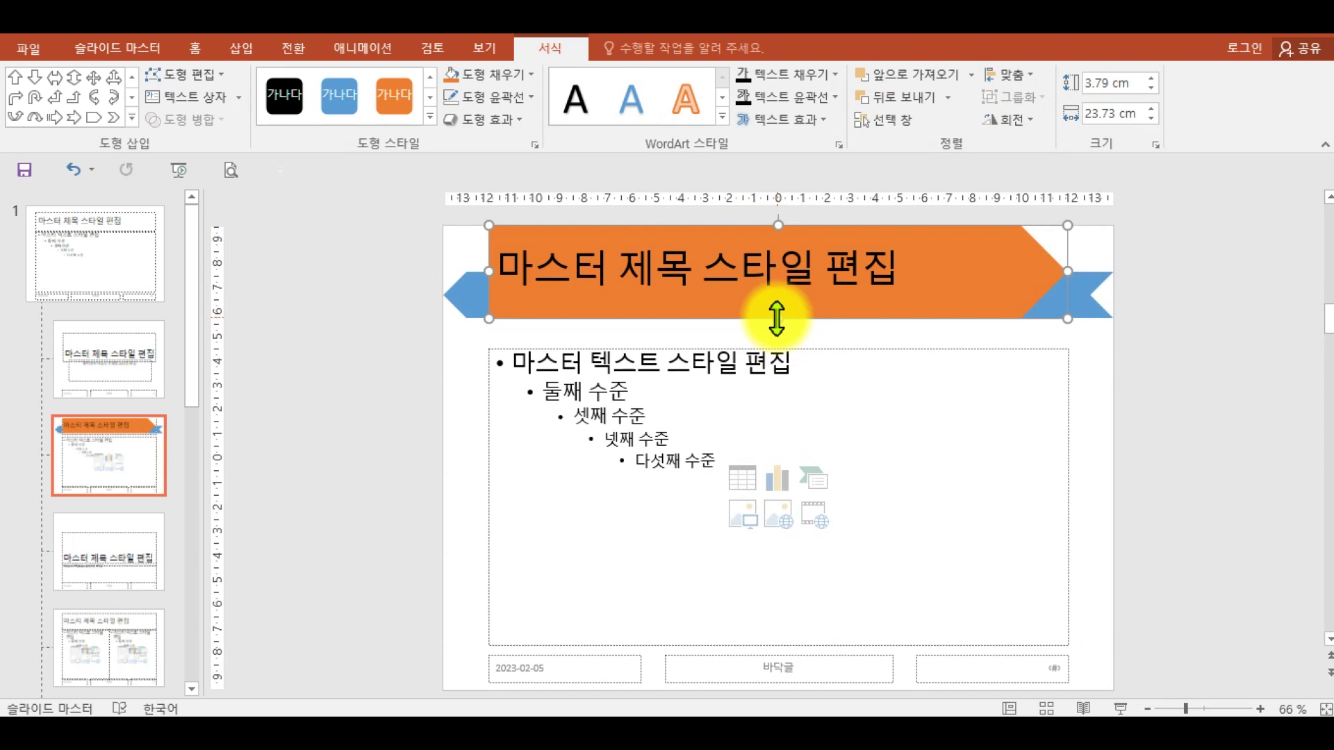
- Switch to the PDF and scroll to the Slide 1 cover design instructions
{"action": "left_click", "coordinate": [836, 734]}
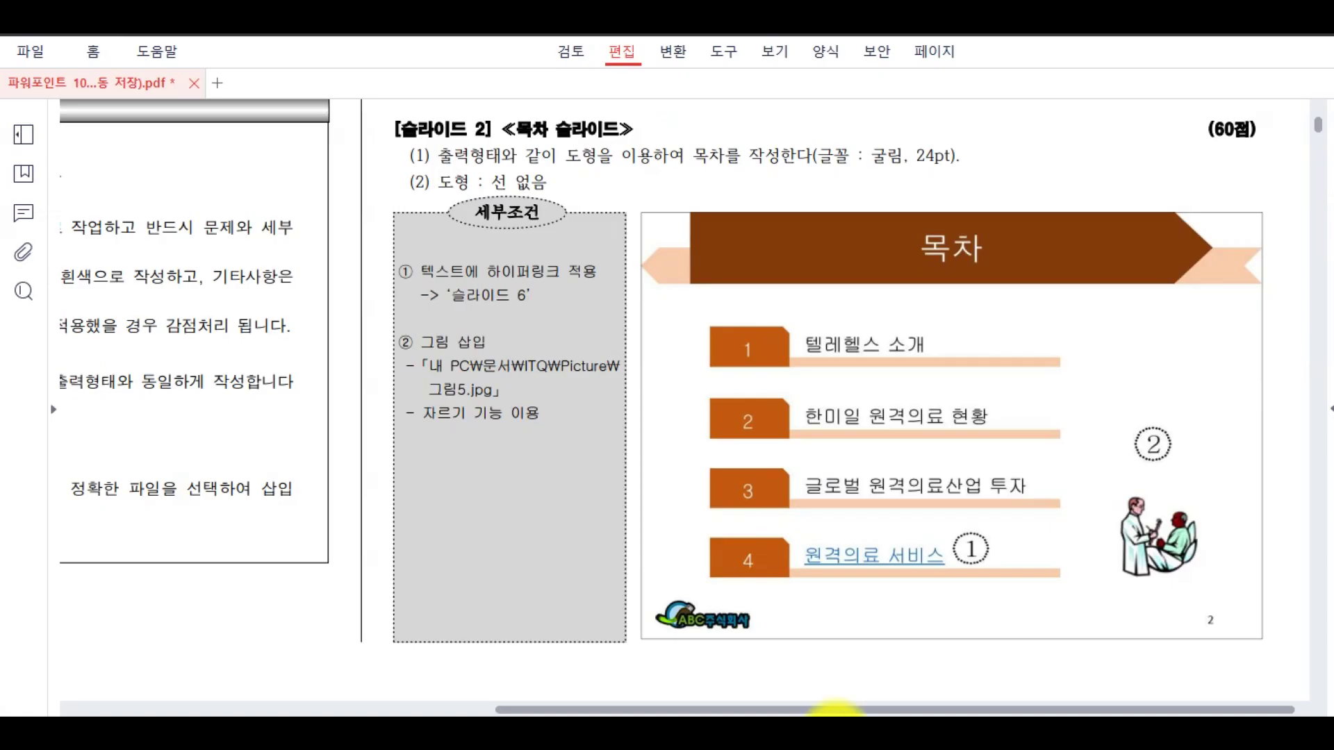
{"action": "left_click_drag", "start_coordinate": [650, 164], "coordinate": [665, 415]}
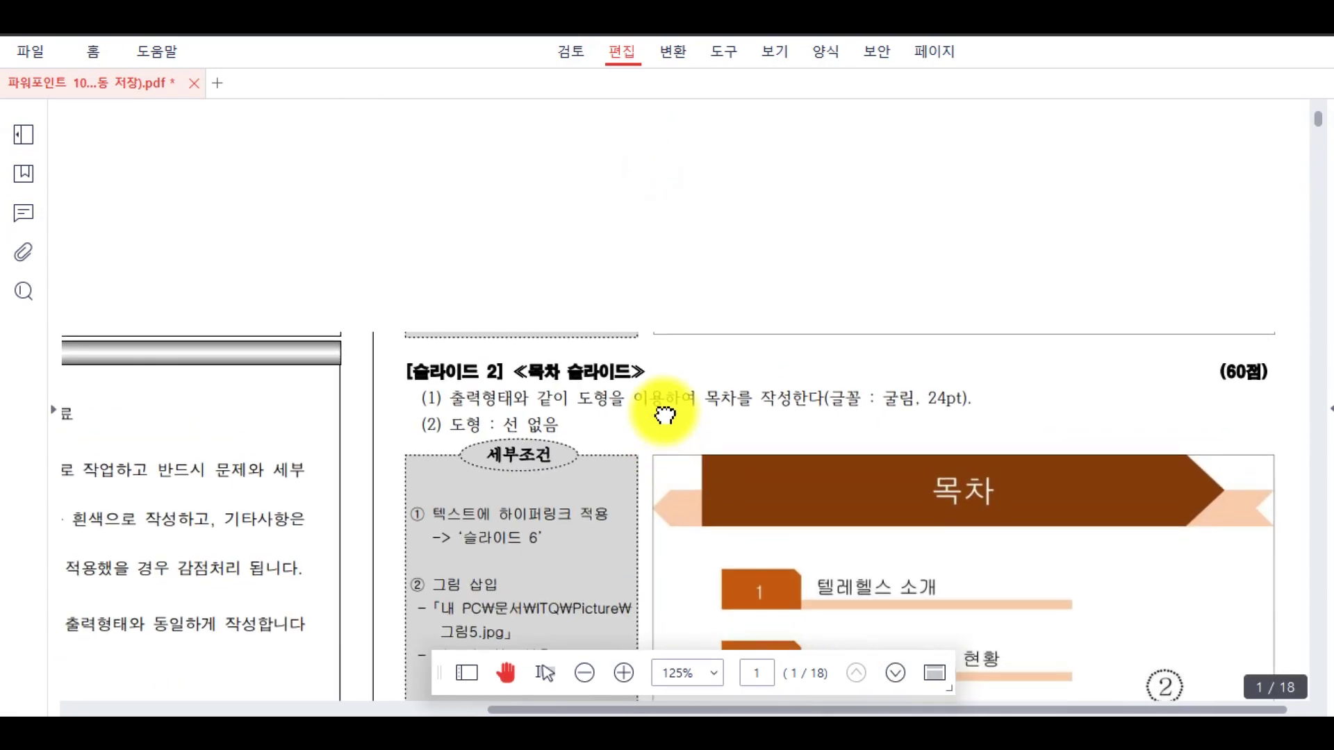
{"action": "left_click_drag", "start_coordinate": [682, 196], "coordinate": [682, 536]}
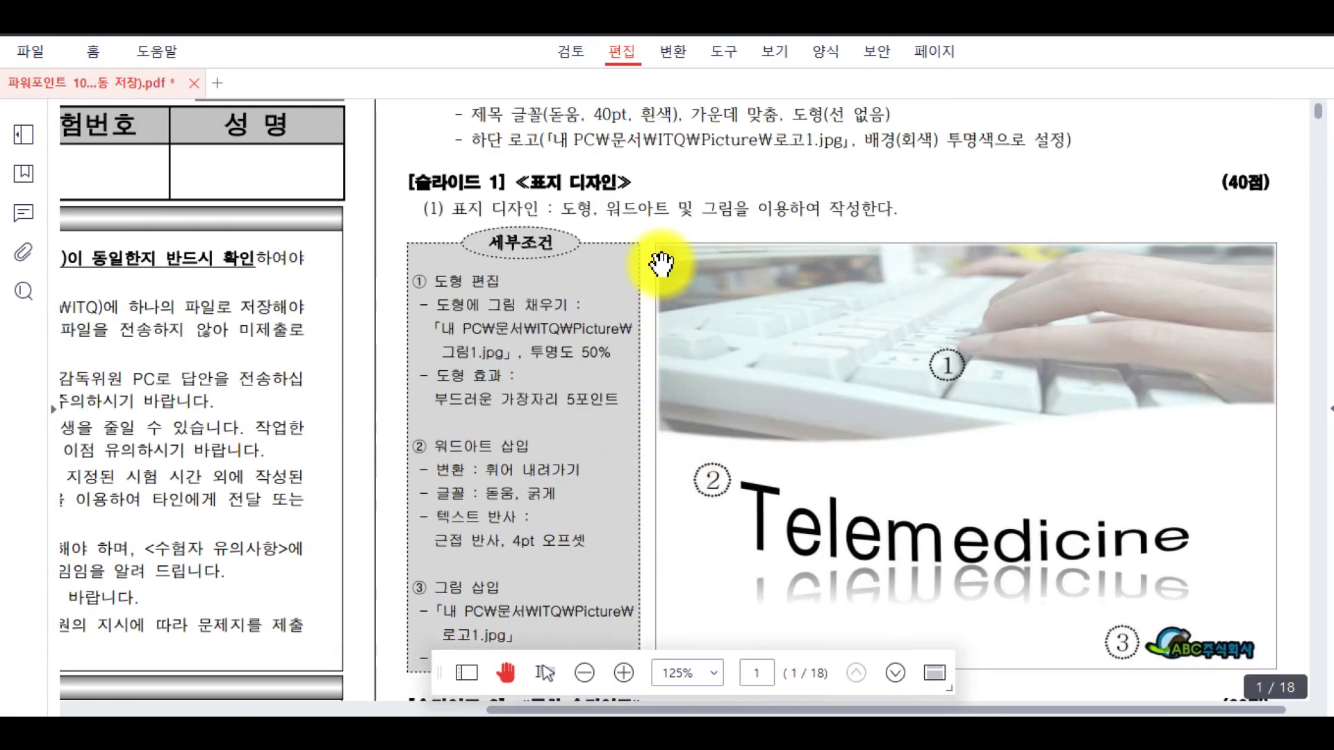